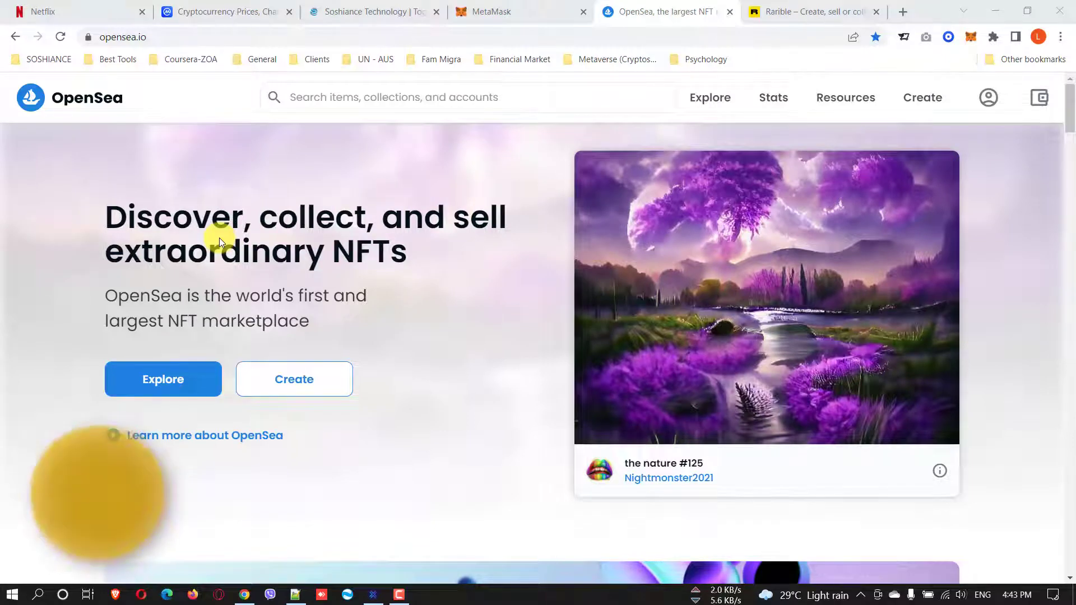
Check the MetaMask wallet balance, then return to the OpenSea home page
{"action": "left_click", "coordinate": [536, 5]}
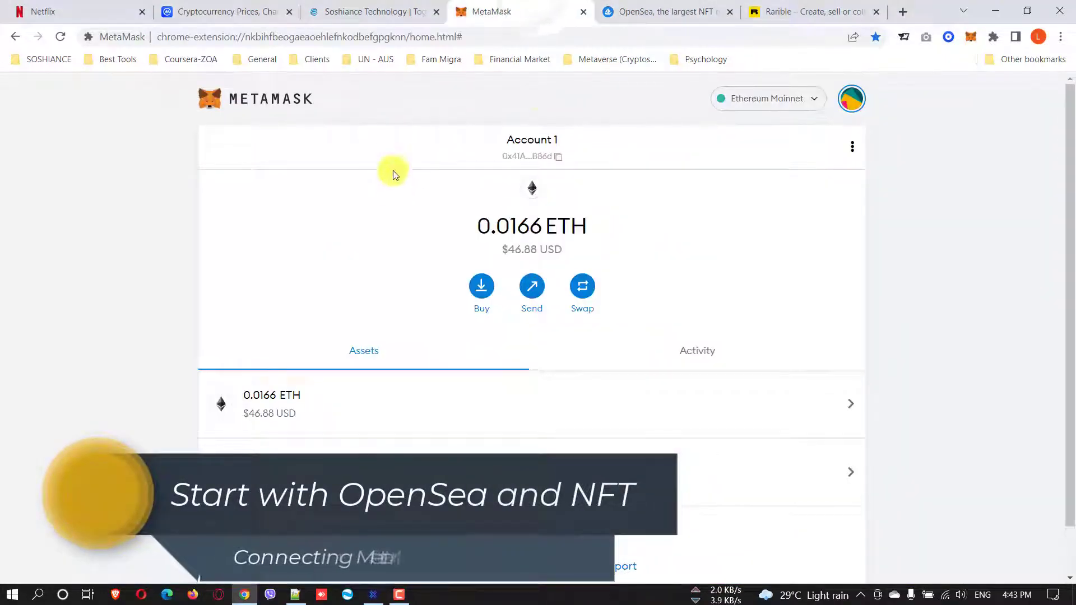
{"action": "left_click", "coordinate": [683, 4]}
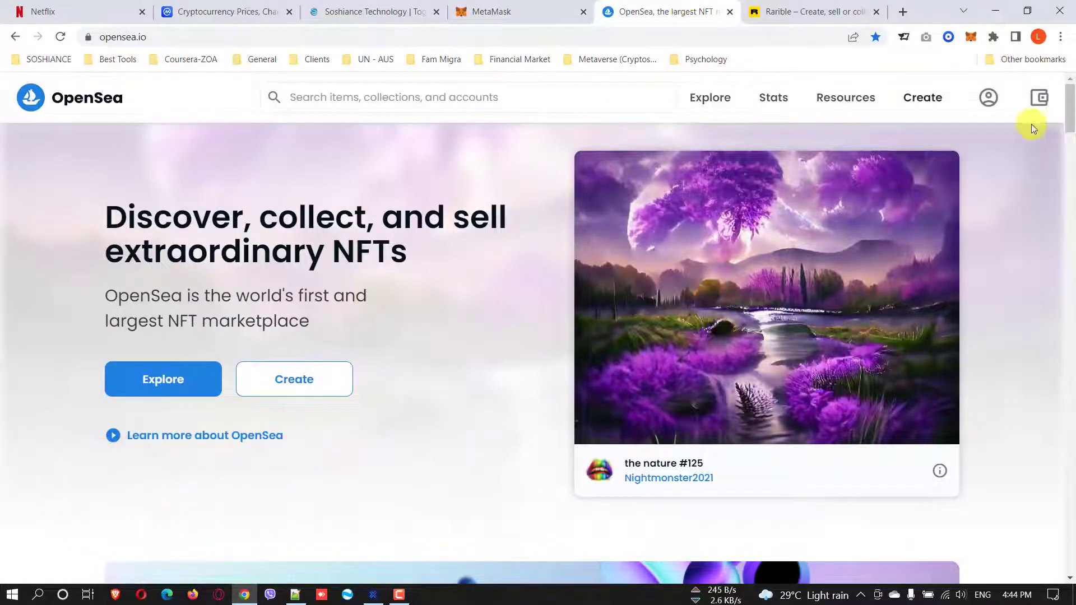
{"action": "mouse_move", "coordinate": [1070, 101]}
{"action": "left_mouse_down"}
{"action": "mouse_move", "coordinate": [1068, 180]}
{"action": "mouse_move", "coordinate": [1065, 84]}
{"action": "mouse_move", "coordinate": [1072, 213]}
{"action": "mouse_move", "coordinate": [1072, 98]}
{"action": "left_mouse_up"}
Switch to the Notepad++ notes and highlight OpenSea, Rarible and Foundation on line 3
{"action": "key", "text": "alt+Tab"}
{"action": "key", "text": "Tab"}
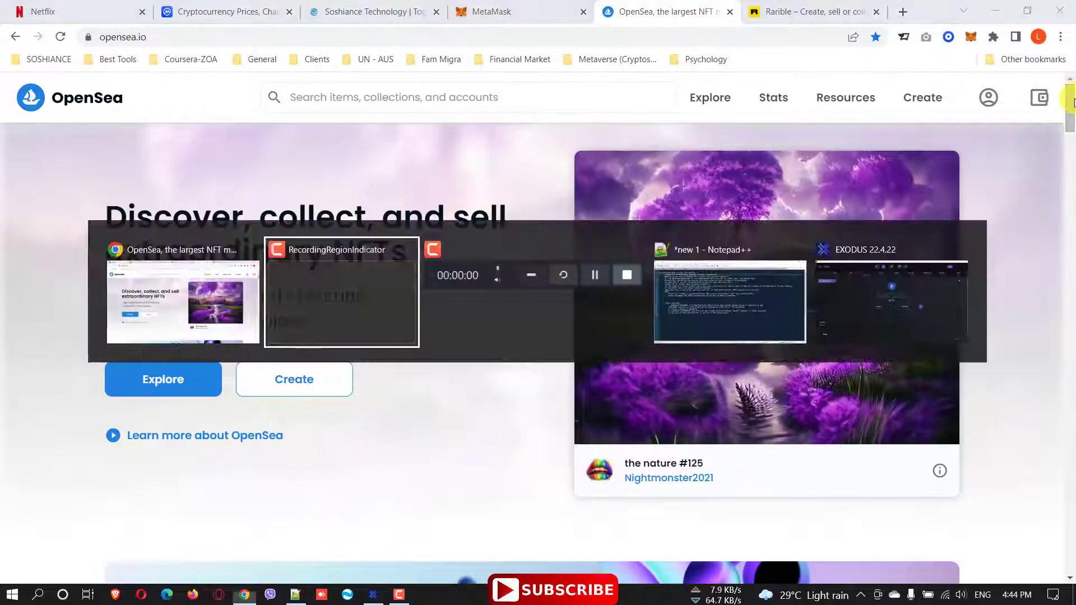
{"action": "key", "text": "Tab"}
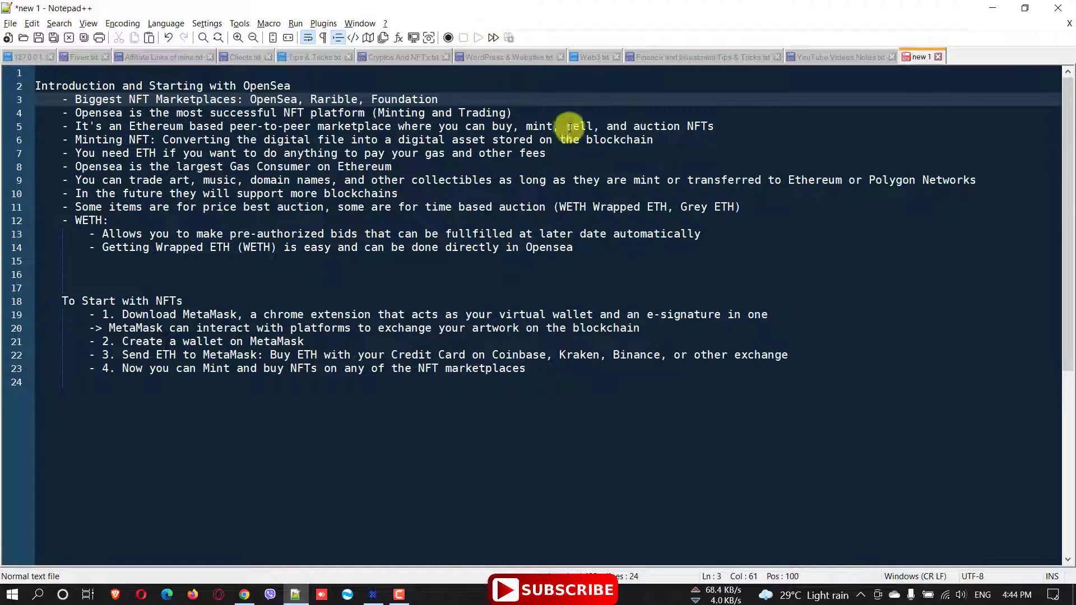
{"action": "key", "text": "ctrl+Left"}
{"action": "key", "text": "ctrl+Left"}
{"action": "key", "text": "ctrl+Left"}
{"action": "key", "text": "ctrl+Left"}
{"action": "key", "text": "ctrl+Left"}
{"action": "key", "text": "ctrl+Left"}
{"action": "key", "text": "ctrl+Left"}
{"action": "key", "text": "ctrl+Left"}
{"action": "key", "text": "ctrl+Right"}
{"action": "key", "text": "ctrl+Right"}
{"action": "key", "text": "ctrl+Right"}
{"action": "key", "text": "ctrl+shift+Right"}
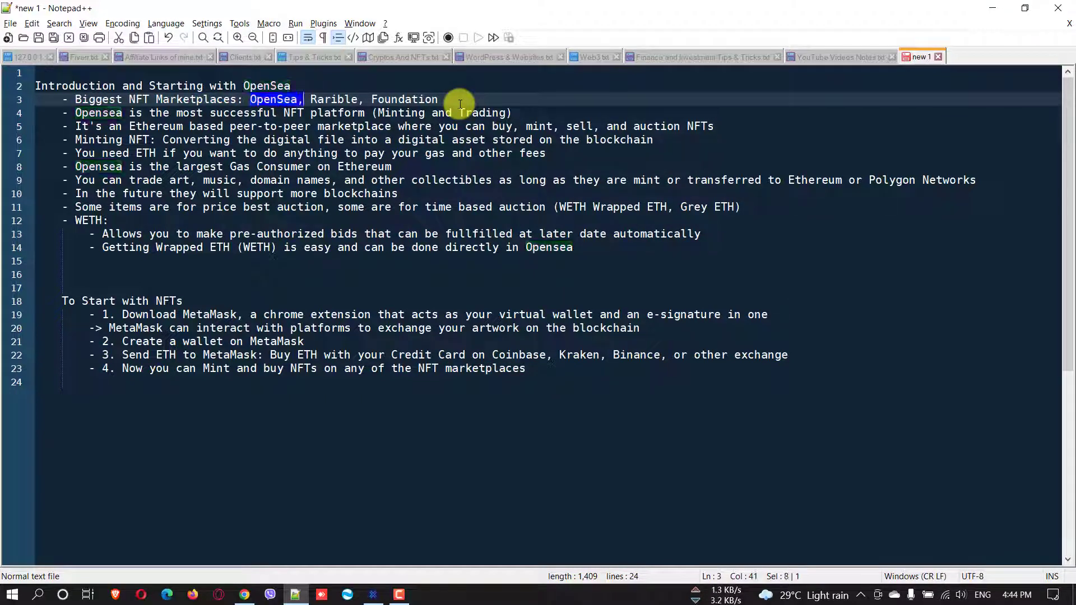
{"action": "key", "text": "ctrl+Right"}
{"action": "key", "text": "ctrl+shift+Right"}
{"action": "key", "text": "ctrl+shift+Right"}
Highlight OpenSea, Rarible and Foundation one at a time on line 3
{"action": "key", "text": "Right"}
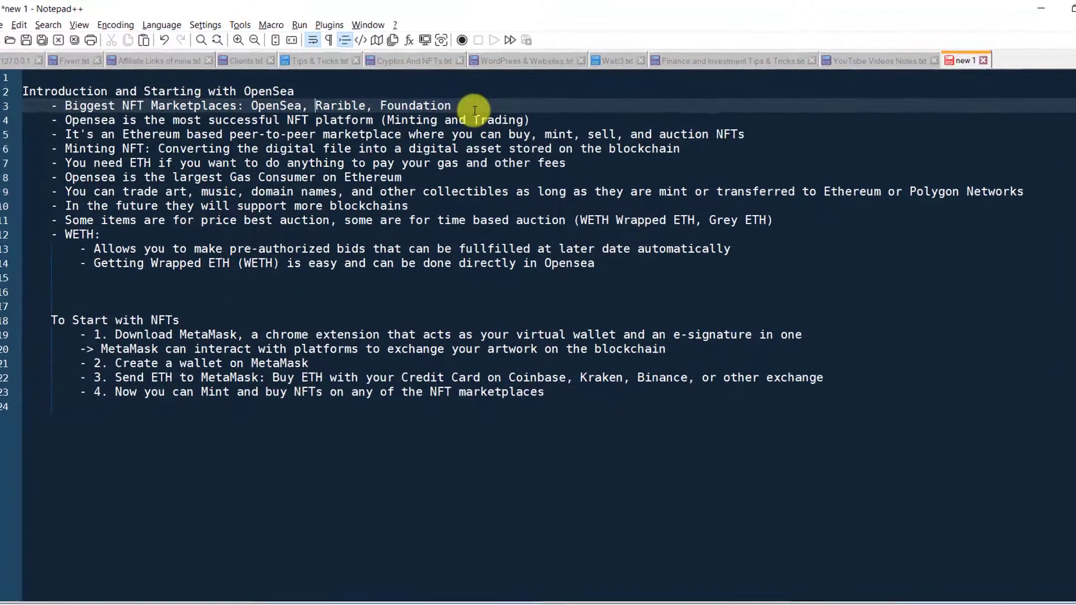
{"action": "key", "text": "ctrl+Left"}
{"action": "key", "text": "ctrl+Left"}
{"action": "key", "text": "ctrl+Left"}
{"action": "key", "text": "ctrl+Left"}
{"action": "key", "text": "ctrl+Left"}
{"action": "key", "text": "ctrl+shift+Right"}
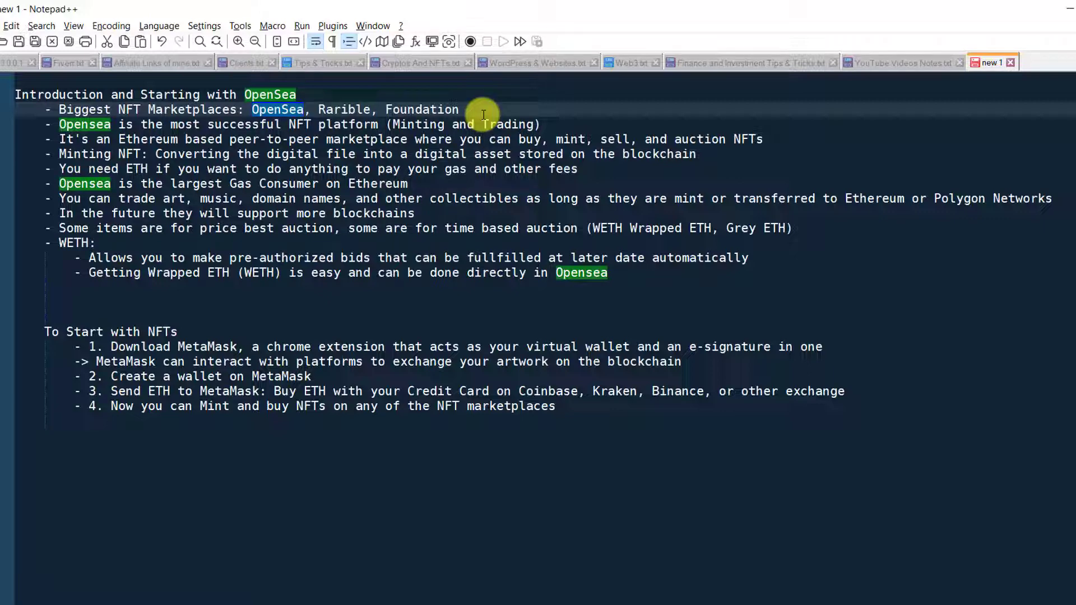
{"action": "key", "text": "ctrl+Right"}
{"action": "key", "text": "ctrl+shift+Right"}
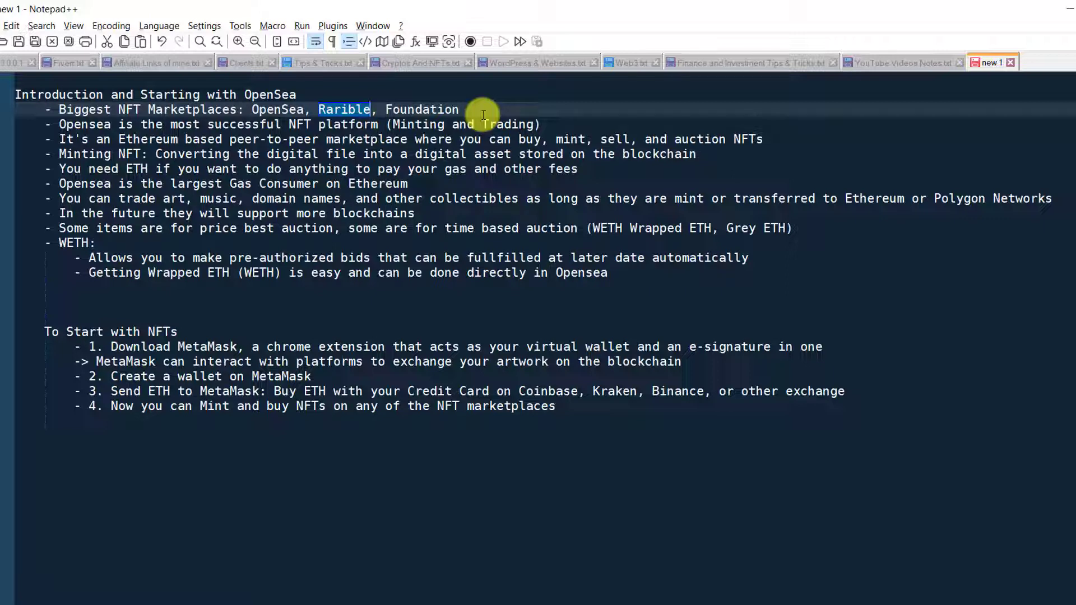
{"action": "key", "text": "Right"}
{"action": "key", "text": "Right"}
{"action": "key", "text": "shift+End"}
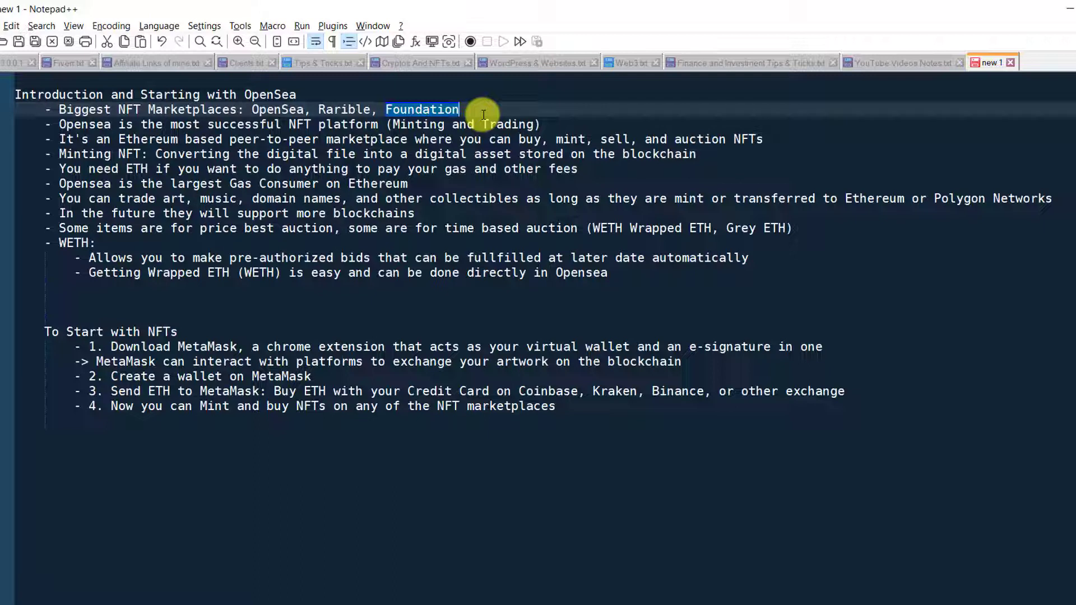
{"action": "left_click", "coordinate": [486, 112]}
{"action": "left_click", "coordinate": [119, 130]}
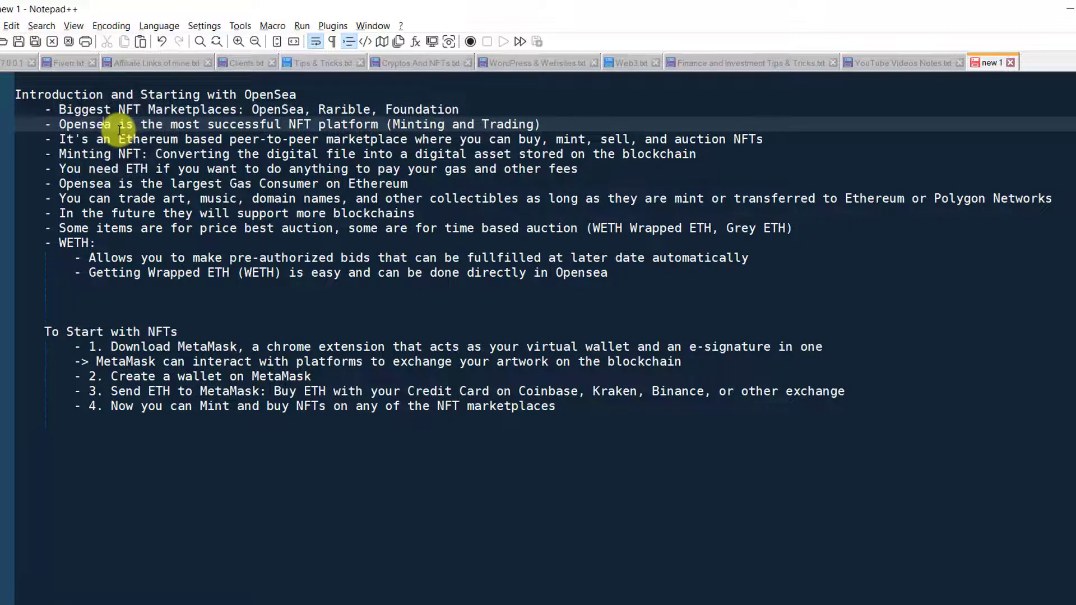
{"action": "key", "text": "Left"}
{"action": "key", "text": "Left"}
{"action": "key", "text": "shift+Right"}
{"action": "key", "text": "shift+Right"}
{"action": "key", "text": "shift+Right"}
{"action": "key", "text": "shift+Right"}
{"action": "key", "text": "shift+Right"}
{"action": "key", "text": "shift+Right"}
{"action": "key", "text": "shift+Right"}
{"action": "key", "text": "shift+Right"}
{"action": "key", "text": "shift+Right"}
{"action": "key", "text": "shift+Right"}
{"action": "key", "text": "shift+Right"}
{"action": "key", "text": "shift+Right"}
{"action": "key", "text": "shift+Right"}
{"action": "key", "text": "shift+Right"}
{"action": "key", "text": "shift+Right"}
{"action": "key", "text": "shift+Right"}
{"action": "key", "text": "shift+Right"}
{"action": "key", "text": "shift+Right"}
{"action": "key", "text": "shift+Right"}
{"action": "key", "text": "shift+Right"}
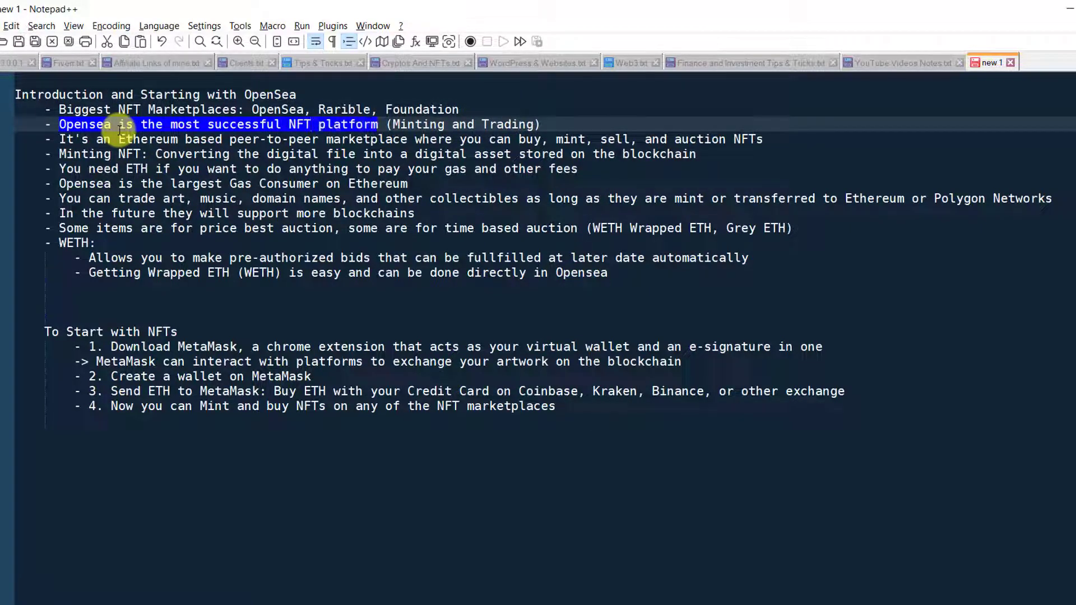
{"action": "key", "text": "shift+Right"}
{"action": "key", "text": "shift+Right"}
{"action": "key", "text": "shift+Right"}
{"action": "key", "text": "shift+Right"}
{"action": "key", "text": "shift+Right"}
{"action": "key", "text": "shift+Right"}
{"action": "key", "text": "shift+Right"}
{"action": "key", "text": "shift+Right"}
{"action": "key", "text": "shift+Right"}
{"action": "key", "text": "shift+Right"}
{"action": "key", "text": "shift+Right"}
{"action": "key", "text": "shift+Right"}
{"action": "key", "text": "shift+Right"}
{"action": "key", "text": "shift+Right"}
{"action": "key", "text": "shift+Right"}
{"action": "key", "text": "shift+Right"}
{"action": "key", "text": "shift+Right"}
{"action": "key", "text": "shift+Right"}
{"action": "key", "text": "shift+Right"}
{"action": "key", "text": "shift+Right"}
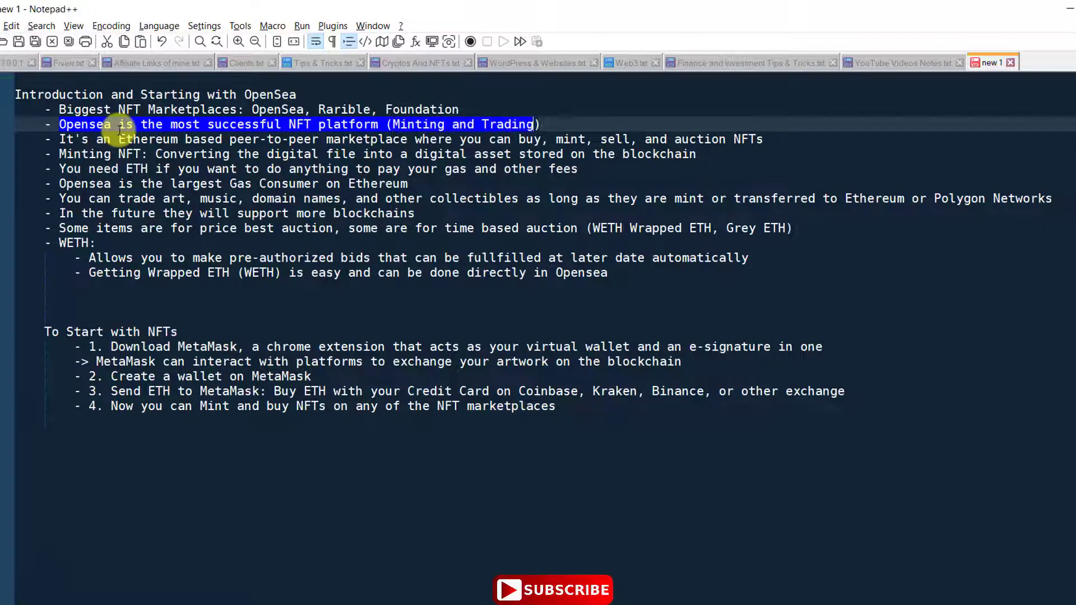
{"action": "key", "text": "shift+Right"}
{"action": "key", "text": "Down"}
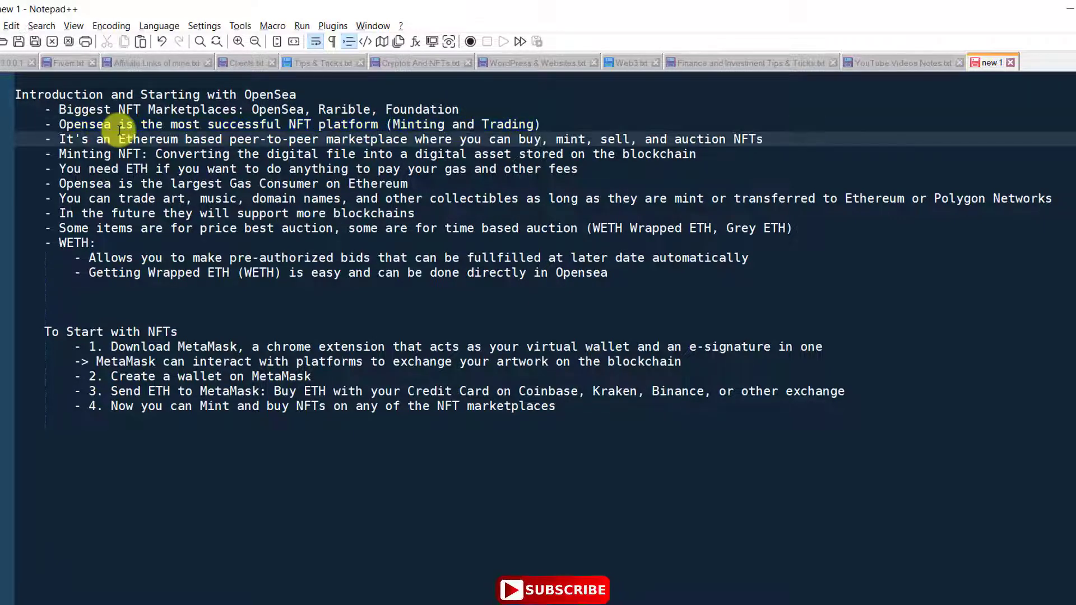
{"action": "key", "text": "Up"}
{"action": "key", "text": "Left"}
{"action": "key", "text": "Left"}
{"action": "key", "text": "Left"}
{"action": "key", "text": "Left"}
{"action": "key", "text": "Left"}
{"action": "key", "text": "Left"}
{"action": "key", "text": "Left"}
{"action": "key", "text": "Left"}
{"action": "key", "text": "Left"}
{"action": "key", "text": "Left"}
{"action": "key", "text": "Left"}
{"action": "key", "text": "ctrl+shift+Left"}
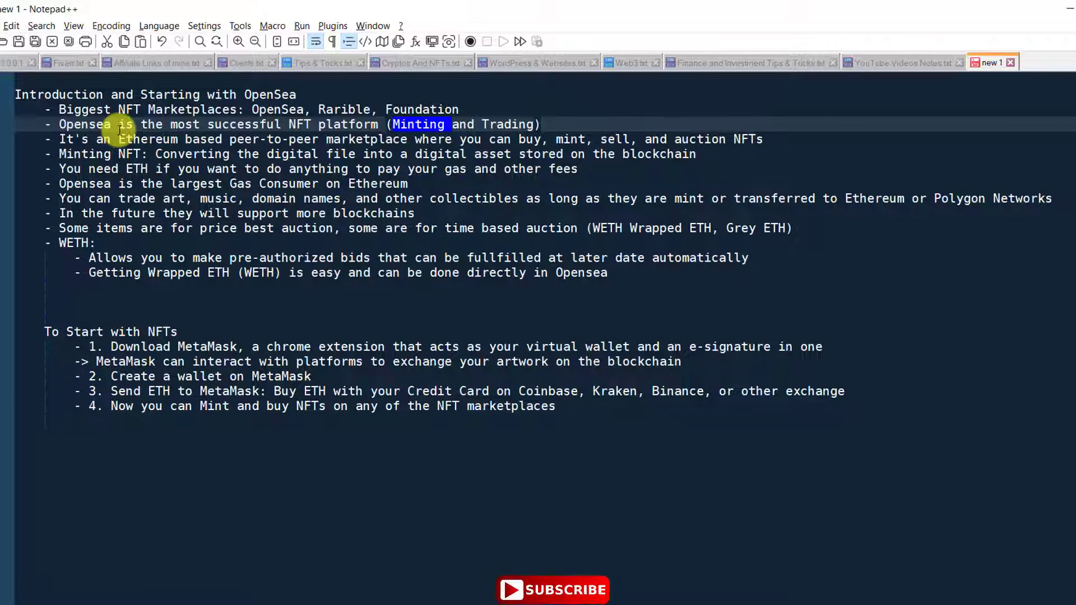
{"action": "left_click", "coordinate": [120, 133]}
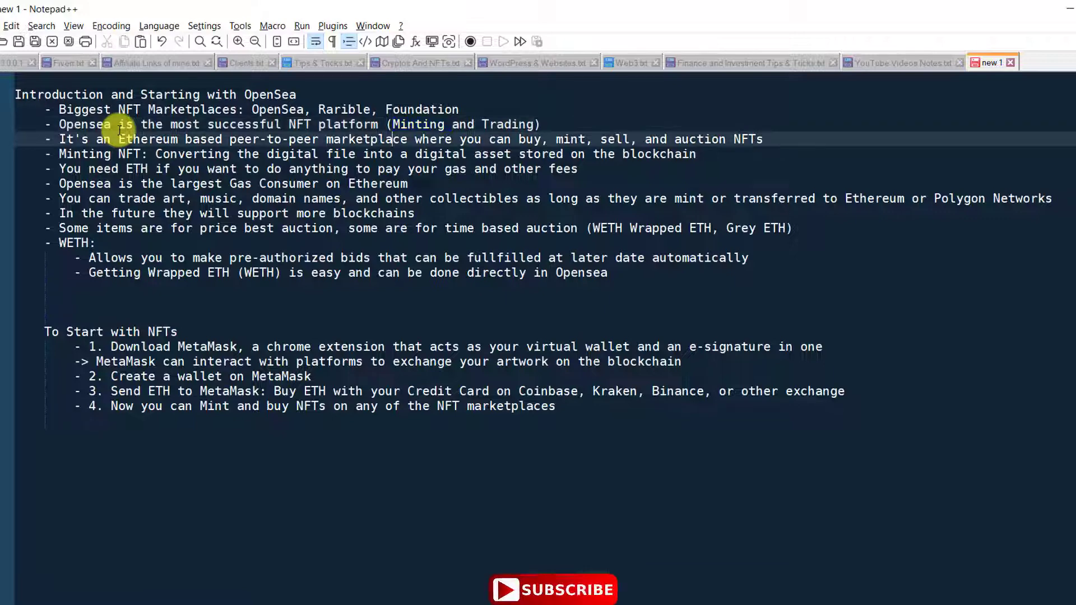
{"action": "left_click", "coordinate": [58, 137]}
{"action": "key", "text": "shift+Right"}
{"action": "key", "text": "shift+Right"}
{"action": "key", "text": "shift+Right"}
{"action": "key", "text": "shift+Right"}
{"action": "key", "text": "shift+Right"}
{"action": "key", "text": "shift+Right"}
{"action": "key", "text": "shift+Right"}
{"action": "key", "text": "shift+Right"}
{"action": "key", "text": "shift+Right"}
{"action": "key", "text": "shift+Right"}
{"action": "key", "text": "shift+Right"}
{"action": "key", "text": "shift+Right"}
{"action": "key", "text": "shift+Right"}
{"action": "key", "text": "shift+Right"}
{"action": "key", "text": "shift+Right"}
{"action": "key", "text": "shift+Right"}
{"action": "key", "text": "shift+Right"}
{"action": "key", "text": "shift+Right"}
{"action": "key", "text": "shift+Right"}
{"action": "key", "text": "shift+Right"}
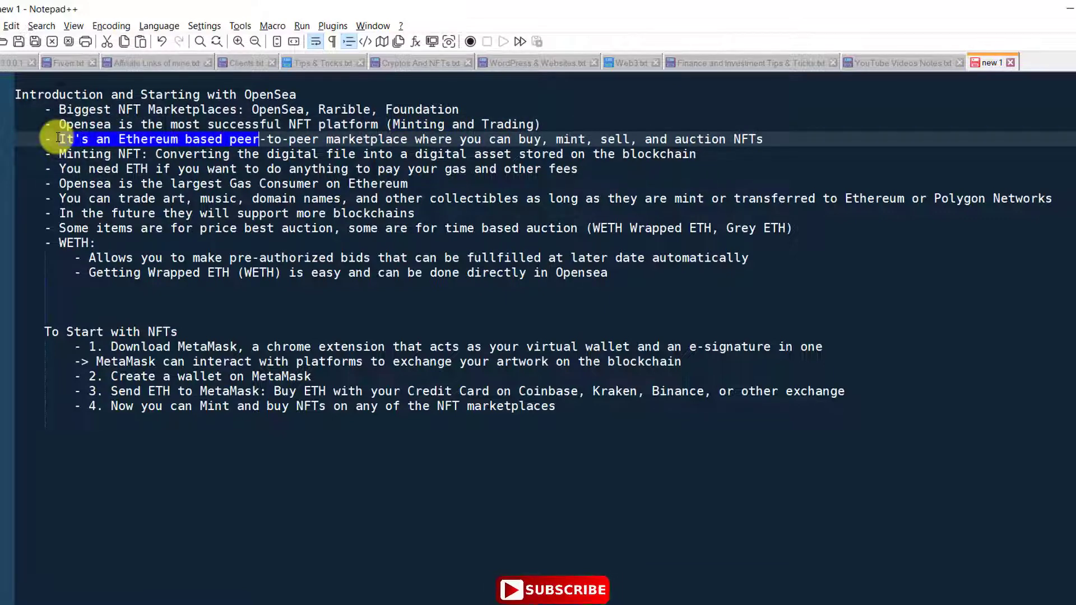
{"action": "key", "text": "shift+Right"}
{"action": "key", "text": "shift+Right"}
{"action": "key", "text": "shift+Right"}
{"action": "key", "text": "shift+Right"}
{"action": "key", "text": "shift+Right"}
{"action": "key", "text": "shift+Right"}
{"action": "key", "text": "shift+Right"}
{"action": "key", "text": "shift+Right"}
{"action": "key", "text": "shift+Right"}
{"action": "key", "text": "shift+Right"}
{"action": "key", "text": "shift+Right"}
{"action": "key", "text": "shift+Right"}
{"action": "key", "text": "shift+Right"}
{"action": "key", "text": "shift+Right"}
{"action": "key", "text": "shift+Right"}
{"action": "key", "text": "shift+Right"}
{"action": "key", "text": "shift+Right"}
{"action": "key", "text": "shift+Right"}
{"action": "key", "text": "shift+Right"}
{"action": "key", "text": "shift+Right"}
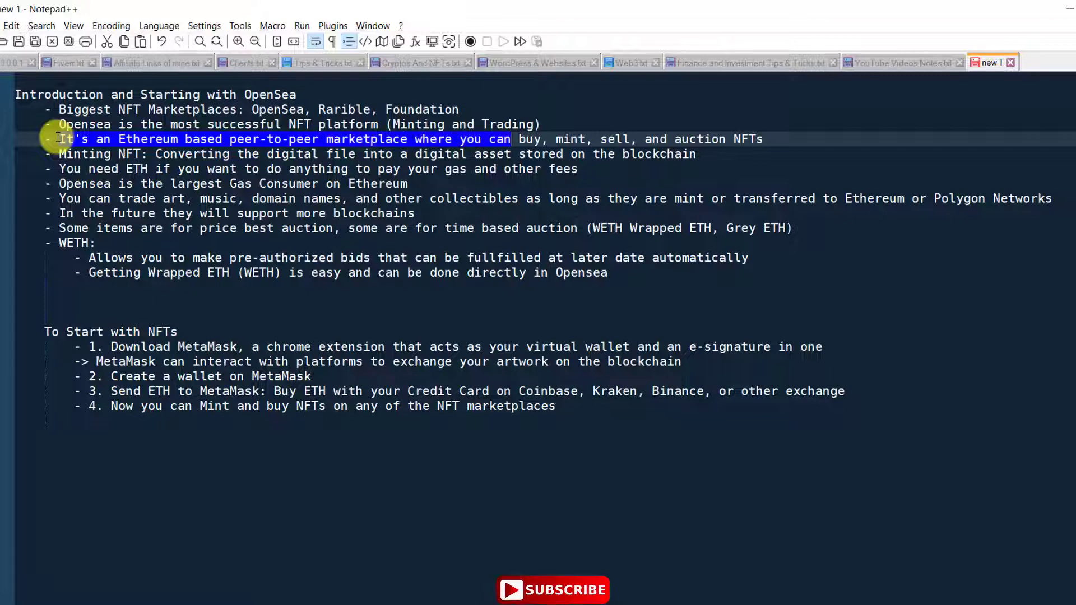
{"action": "key", "text": "shift+Right"}
{"action": "key", "text": "shift+Right"}
{"action": "key", "text": "shift+Right"}
{"action": "key", "text": "shift+Right"}
{"action": "key", "text": "shift+Right"}
{"action": "key", "text": "shift+Right"}
{"action": "key", "text": "shift+Right"}
{"action": "key", "text": "shift+Right"}
{"action": "key", "text": "shift+Right"}
{"action": "key", "text": "shift+Right"}
{"action": "key", "text": "shift+Right"}
{"action": "key", "text": "shift+Right"}
{"action": "key", "text": "shift+Right"}
{"action": "key", "text": "shift+Right"}
{"action": "key", "text": "shift+Right"}
{"action": "key", "text": "shift+Right"}
{"action": "key", "text": "shift+Right"}
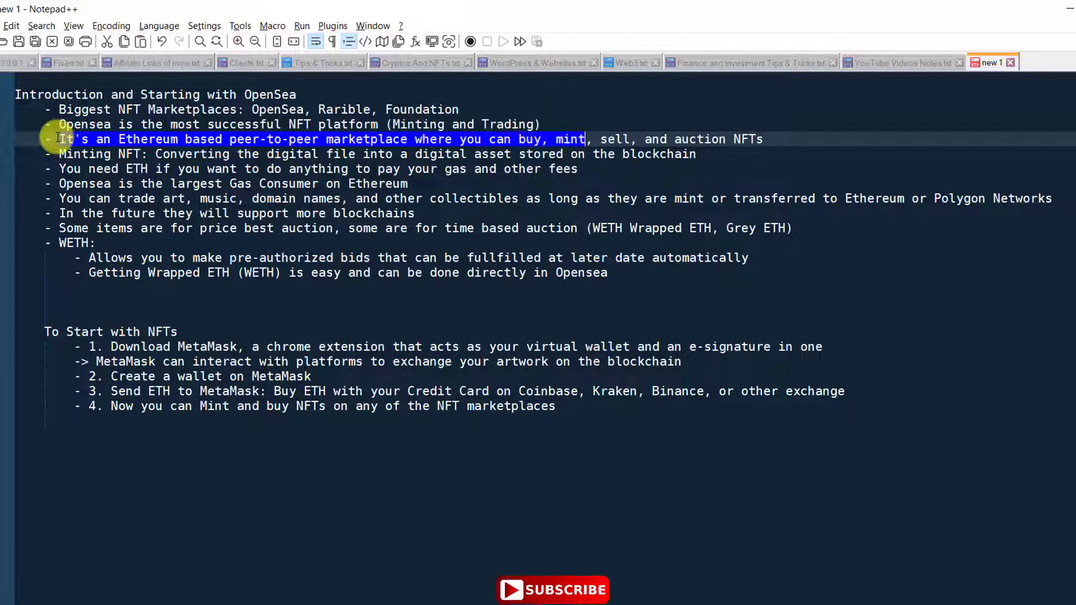
{"action": "key", "text": "shift+Right"}
{"action": "key", "text": "shift+Right"}
{"action": "key", "text": "shift+Right"}
{"action": "key", "text": "shift+Right"}
{"action": "key", "text": "shift+Right"}
{"action": "key", "text": "shift+Right"}
{"action": "key", "text": "shift+Right"}
{"action": "key", "text": "shift+Right"}
{"action": "key", "text": "shift+Right"}
{"action": "key", "text": "shift+Right"}
{"action": "key", "text": "shift+Right"}
{"action": "key", "text": "shift+Right"}
{"action": "key", "text": "shift+Right"}
{"action": "key", "text": "shift+Right"}
{"action": "key", "text": "shift+Right"}
{"action": "key", "text": "shift+Right"}
{"action": "key", "text": "shift+Right"}
{"action": "key", "text": "shift+Right"}
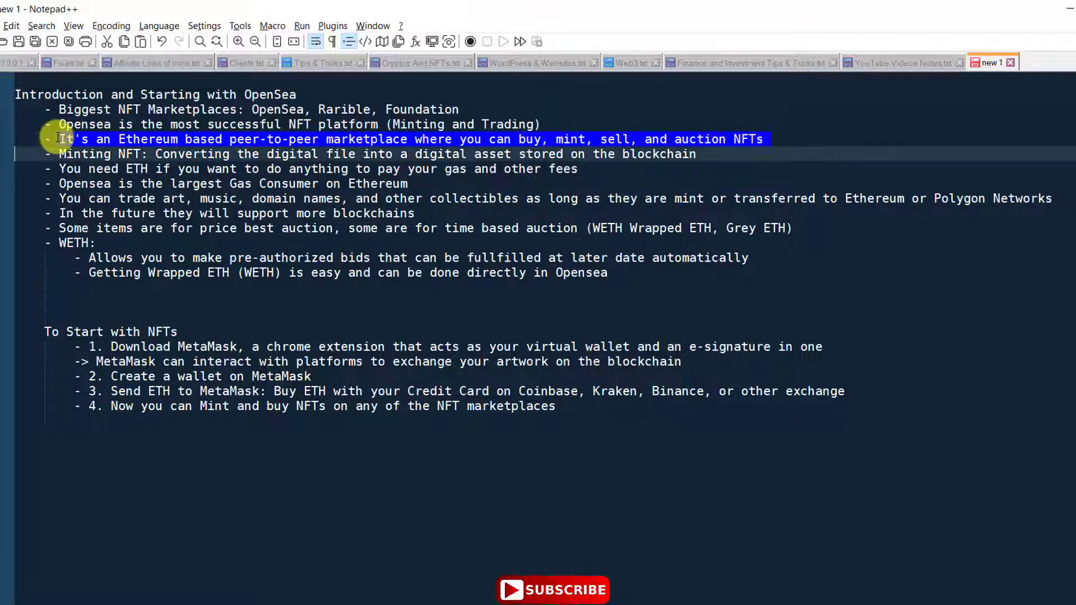
{"action": "key", "text": "Right"}
{"action": "key", "text": "shift+Right"}
{"action": "key", "text": "shift+Right"}
{"action": "key", "text": "shift+Right"}
{"action": "key", "text": "shift+Right"}
{"action": "key", "text": "shift+Right"}
{"action": "key", "text": "shift+Right"}
{"action": "key", "text": "shift+Right"}
{"action": "key", "text": "shift+Right"}
{"action": "key", "text": "shift+Right"}
{"action": "key", "text": "shift+Right"}
{"action": "key", "text": "shift+Right"}
{"action": "key", "text": "shift+Right"}
{"action": "key", "text": "shift+Right"}
{"action": "key", "text": "shift+Right"}
{"action": "key", "text": "shift+Right"}
{"action": "key", "text": "shift+Right"}
{"action": "key", "text": "shift+Right"}
{"action": "key", "text": "shift+Right"}
{"action": "key", "text": "shift+Right"}
{"action": "key", "text": "shift+Right"}
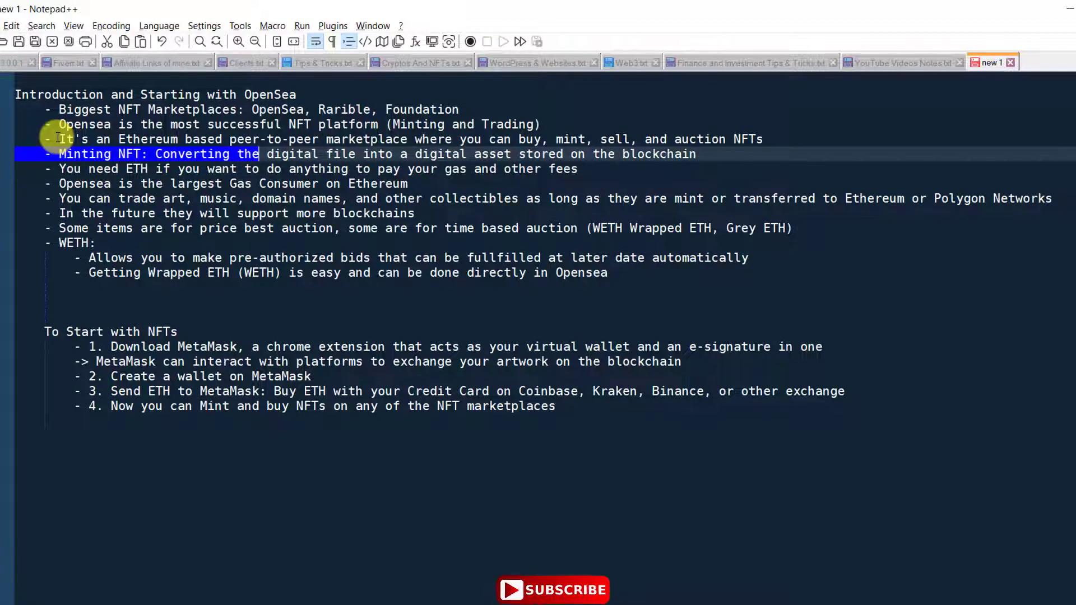
{"action": "key", "text": "shift+Right"}
{"action": "key", "text": "shift+Right"}
{"action": "key", "text": "shift+Right"}
{"action": "key", "text": "shift+Right"}
{"action": "key", "text": "shift+Right"}
{"action": "key", "text": "shift+Right"}
{"action": "key", "text": "shift+Right"}
{"action": "key", "text": "shift+Right"}
{"action": "key", "text": "shift+Right"}
{"action": "key", "text": "shift+Right"}
{"action": "key", "text": "shift+Right"}
{"action": "key", "text": "shift+Right"}
{"action": "key", "text": "shift+Right"}
{"action": "key", "text": "shift+Right"}
{"action": "key", "text": "shift+Right"}
{"action": "key", "text": "shift+Right"}
{"action": "key", "text": "shift+Right"}
{"action": "key", "text": "shift+Right"}
{"action": "key", "text": "shift+Right"}
{"action": "key", "text": "shift+Right"}
{"action": "key", "text": "shift+Right"}
{"action": "key", "text": "shift+Right"}
{"action": "key", "text": "shift+Right"}
{"action": "key", "text": "shift+Right"}
{"action": "key", "text": "shift+Right"}
{"action": "key", "text": "shift+Right"}
{"action": "key", "text": "shift+Right"}
{"action": "key", "text": "shift+Right"}
{"action": "key", "text": "shift+Right"}
{"action": "key", "text": "shift+Right"}
{"action": "key", "text": "shift+Right"}
{"action": "key", "text": "shift+Right"}
{"action": "key", "text": "shift+Right"}
{"action": "key", "text": "shift+Right"}
{"action": "key", "text": "shift+Right"}
{"action": "key", "text": "shift+Right"}
{"action": "key", "text": "shift+Right"}
{"action": "key", "text": "shift+Right"}
{"action": "key", "text": "shift+Right"}
{"action": "key", "text": "shift+Right"}
{"action": "key", "text": "shift+Right"}
{"action": "key", "text": "shift+Right"}
{"action": "key", "text": "shift+Right"}
{"action": "key", "text": "shift+Right"}
{"action": "key", "text": "shift+Right"}
{"action": "key", "text": "shift+Right"}
{"action": "key", "text": "shift+Right"}
{"action": "key", "text": "shift+Right"}
{"action": "key", "text": "shift+Right"}
{"action": "key", "text": "shift+Right"}
{"action": "key", "text": "shift+Right"}
{"action": "key", "text": "shift+Right"}
{"action": "key", "text": "shift+Right"}
{"action": "key", "text": "shift+Right"}
{"action": "key", "text": "shift+Right"}
{"action": "key", "text": "shift+Right"}
{"action": "key", "text": "shift+Right"}
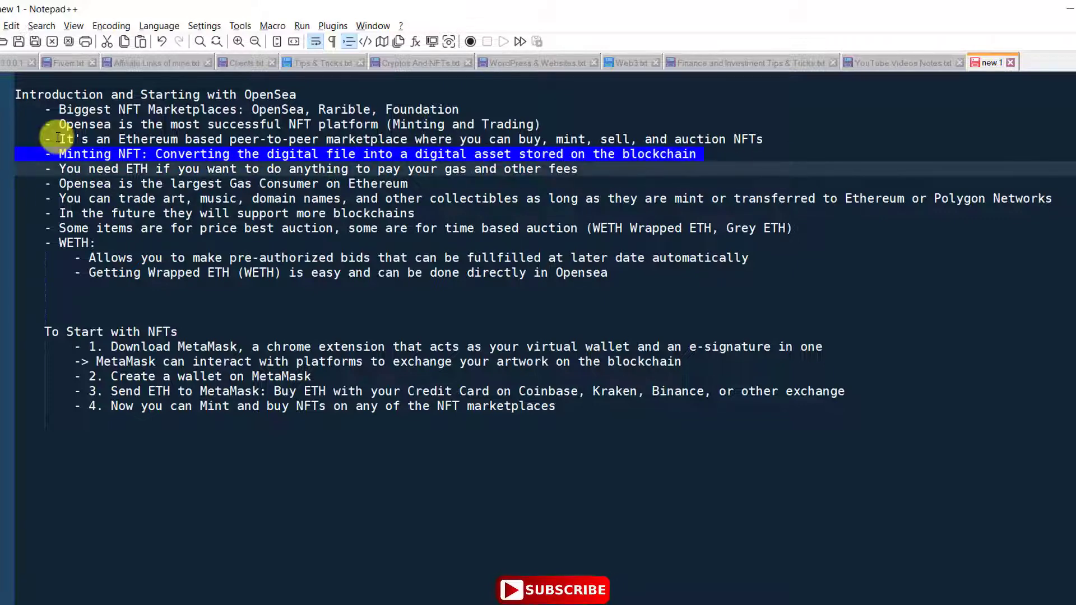
{"action": "key", "text": "Right"}
{"action": "key", "text": "Home"}
{"action": "key", "text": "shift+Right"}
{"action": "key", "text": "shift+Right"}
{"action": "key", "text": "shift+Right"}
{"action": "key", "text": "shift+Right"}
{"action": "key", "text": "shift+Right"}
{"action": "key", "text": "shift+Right"}
{"action": "key", "text": "shift+Right"}
{"action": "key", "text": "shift+Right"}
{"action": "key", "text": "shift+Right"}
{"action": "key", "text": "shift+Right"}
{"action": "key", "text": "shift+Right"}
{"action": "key", "text": "shift+Right"}
{"action": "key", "text": "shift+Right"}
{"action": "key", "text": "shift+Right"}
{"action": "key", "text": "shift+Right"}
{"action": "key", "text": "shift+Right"}
{"action": "key", "text": "shift+Right"}
{"action": "key", "text": "shift+Right"}
{"action": "key", "text": "shift+Right"}
{"action": "key", "text": "shift+Right"}
{"action": "key", "text": "shift+Right"}
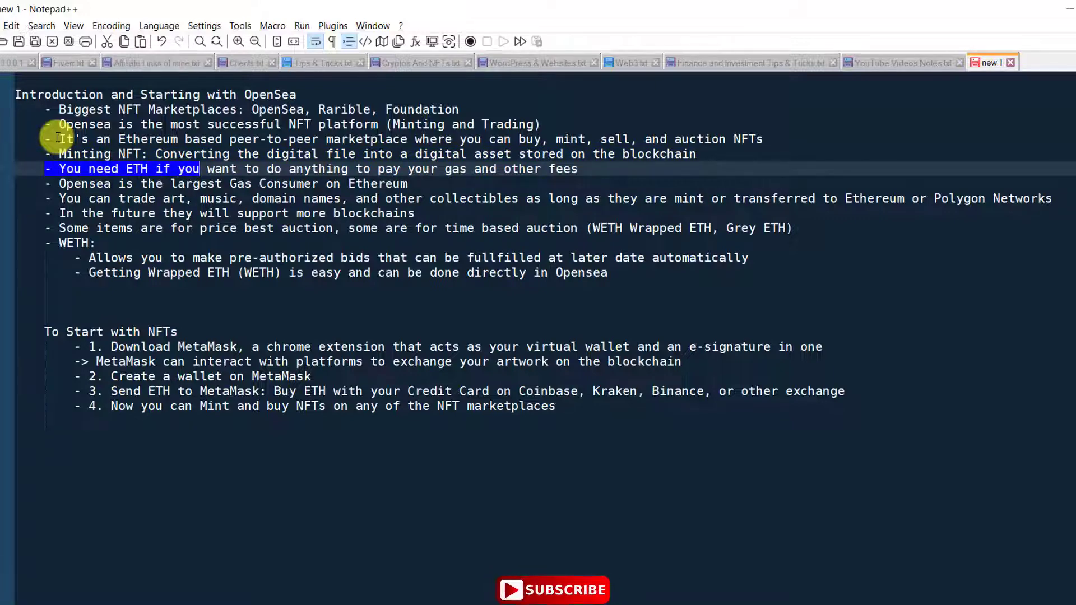
{"action": "key", "text": "shift+Right"}
{"action": "key", "text": "shift+Right"}
{"action": "key", "text": "shift+Right"}
{"action": "key", "text": "shift+Right"}
{"action": "key", "text": "shift+Right"}
{"action": "key", "text": "shift+Right"}
{"action": "key", "text": "shift+Right"}
{"action": "key", "text": "shift+Right"}
{"action": "key", "text": "shift+Right"}
{"action": "key", "text": "shift+Right"}
{"action": "key", "text": "shift+Right"}
{"action": "key", "text": "shift+Right"}
{"action": "key", "text": "shift+Right"}
{"action": "key", "text": "shift+Right"}
{"action": "key", "text": "shift+Right"}
{"action": "key", "text": "shift+Right"}
{"action": "key", "text": "shift+Right"}
{"action": "key", "text": "shift+Right"}
{"action": "key", "text": "shift+Right"}
{"action": "key", "text": "shift+Right"}
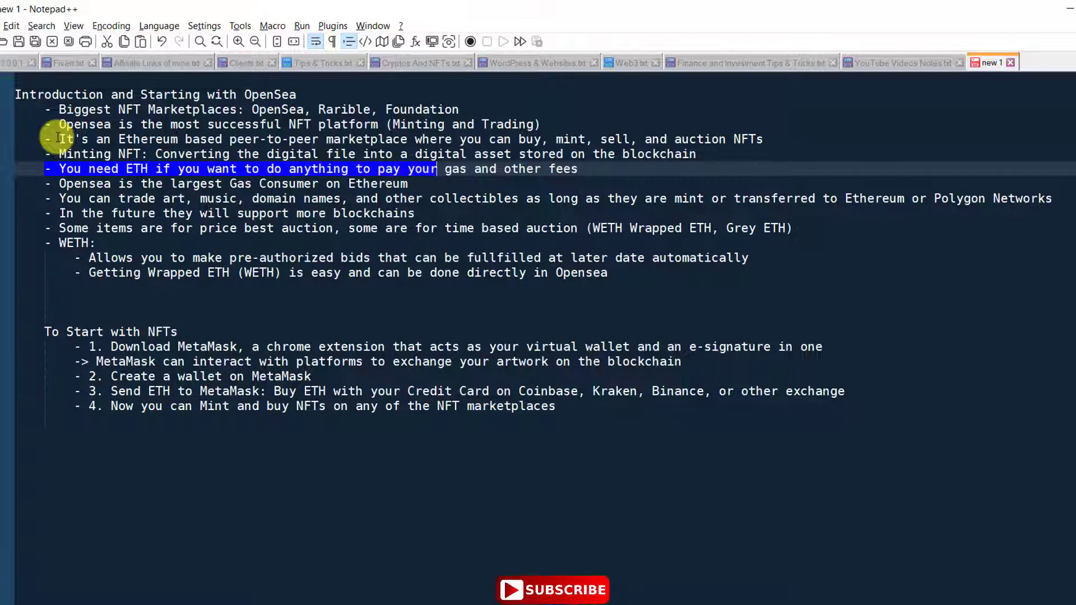
{"action": "key", "text": "shift+Right"}
{"action": "key", "text": "shift+Right"}
{"action": "key", "text": "shift+Right"}
{"action": "key", "text": "shift+Right"}
{"action": "key", "text": "shift+Right"}
{"action": "key", "text": "shift+Right"}
{"action": "key", "text": "shift+Right"}
{"action": "key", "text": "shift+Right"}
{"action": "key", "text": "shift+Right"}
{"action": "key", "text": "shift+Right"}
{"action": "key", "text": "shift+Right"}
{"action": "key", "text": "shift+Right"}
{"action": "key", "text": "shift+Right"}
{"action": "key", "text": "shift+Right"}
{"action": "key", "text": "shift+Right"}
{"action": "key", "text": "shift+Right"}
{"action": "key", "text": "shift+Right"}
{"action": "key", "text": "shift+Right"}
{"action": "key", "text": "shift+Right"}
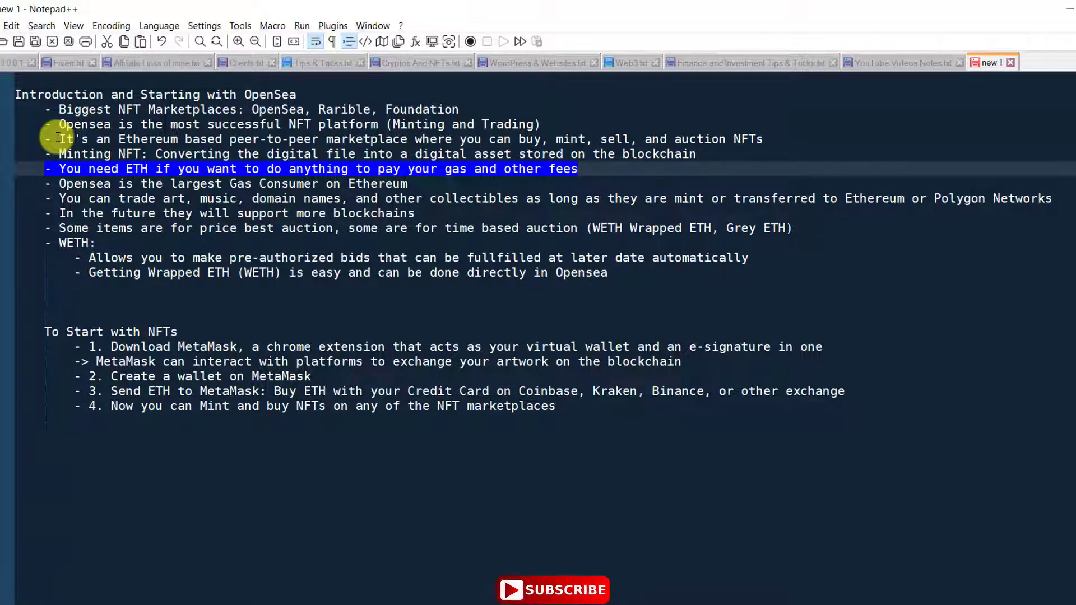
{"action": "key", "text": "Down"}
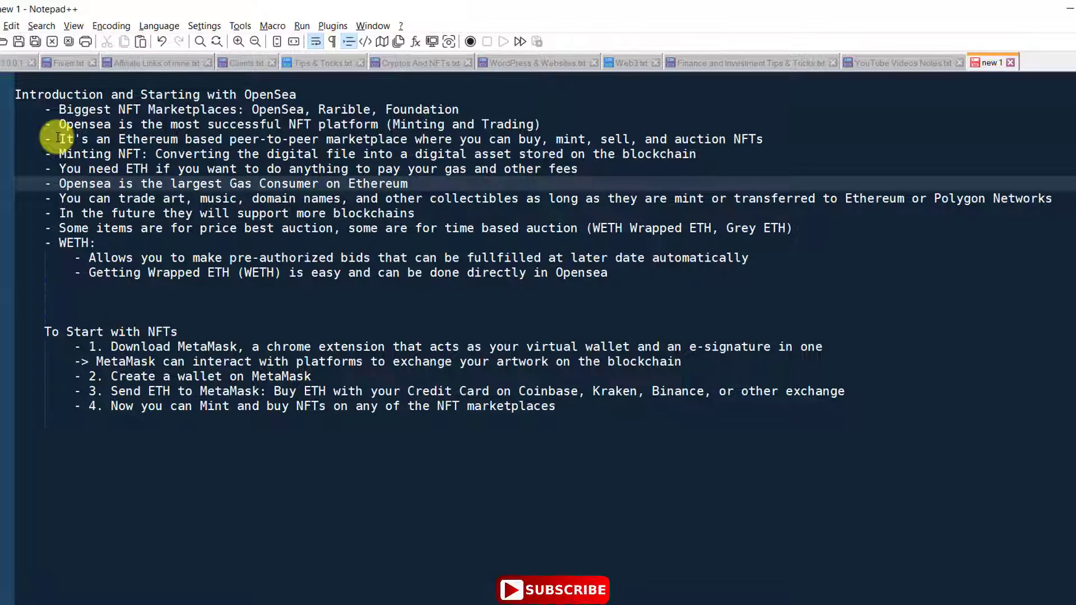
{"action": "key", "text": "ctrl+shift+Left"}
{"action": "key", "text": "ctrl+shift+Left"}
{"action": "key", "text": "ctrl+shift+Left"}
{"action": "key", "text": "ctrl+shift+Left"}
{"action": "key", "text": "ctrl+shift+Left"}
{"action": "key", "text": "ctrl+shift+Left"}
{"action": "key", "text": "ctrl+shift+Left"}
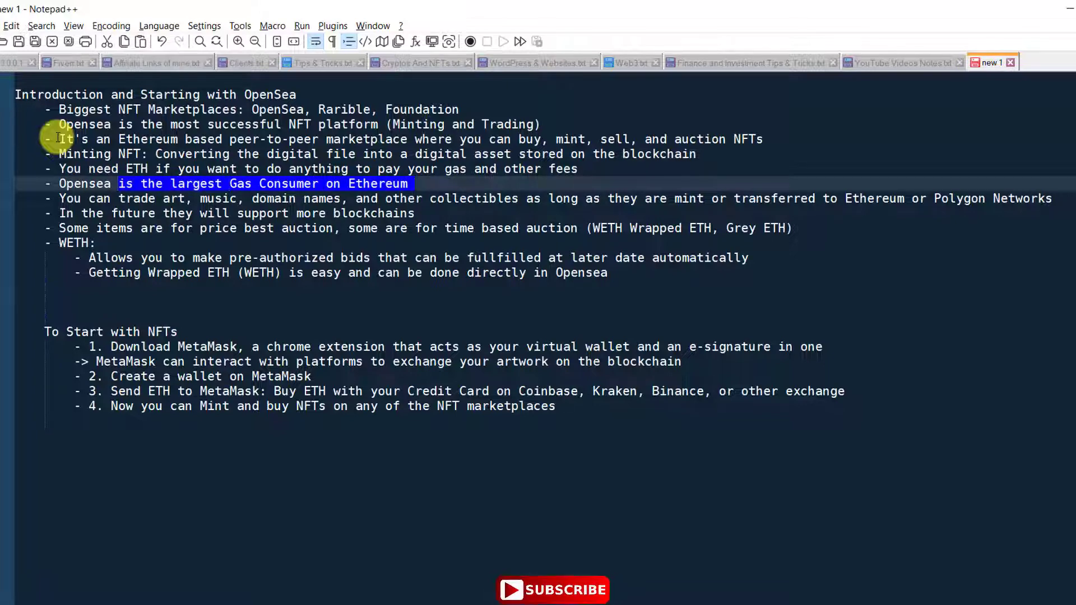
{"action": "key", "text": "ctrl+shift+Left"}
{"action": "key", "text": "ctrl+shift+Left"}
{"action": "key", "text": "Down"}
{"action": "key", "text": "shift+Right"}
{"action": "key", "text": "shift+Right"}
{"action": "key", "text": "shift+Right"}
{"action": "key", "text": "shift+Right"}
{"action": "key", "text": "shift+Right"}
{"action": "key", "text": "shift+Right"}
{"action": "key", "text": "shift+Right"}
{"action": "key", "text": "shift+Right"}
{"action": "key", "text": "shift+Right"}
{"action": "key", "text": "shift+Right"}
{"action": "key", "text": "shift+Right"}
{"action": "key", "text": "shift+Right"}
{"action": "key", "text": "shift+Right"}
{"action": "key", "text": "shift+Right"}
{"action": "key", "text": "shift+Right"}
{"action": "key", "text": "shift+Right"}
{"action": "key", "text": "shift+Right"}
{"action": "key", "text": "shift+Right"}
{"action": "key", "text": "shift+Right"}
{"action": "key", "text": "shift+Right"}
{"action": "key", "text": "shift+Right"}
{"action": "key", "text": "shift+Right"}
{"action": "key", "text": "shift+Right"}
{"action": "key", "text": "shift+Right"}
{"action": "key", "text": "shift+Right"}
{"action": "key", "text": "shift+Right"}
{"action": "key", "text": "shift+Right"}
{"action": "key", "text": "shift+Right"}
{"action": "key", "text": "shift+Right"}
{"action": "key", "text": "shift+Right"}
{"action": "key", "text": "shift+Right"}
{"action": "key", "text": "shift+Right"}
{"action": "key", "text": "shift+Right"}
{"action": "key", "text": "shift+Right"}
{"action": "key", "text": "shift+Right"}
{"action": "key", "text": "shift+Right"}
{"action": "key", "text": "shift+Right"}
{"action": "key", "text": "shift+Right"}
{"action": "key", "text": "shift+Right"}
{"action": "key", "text": "shift+Right"}
{"action": "key", "text": "shift+Right"}
{"action": "key", "text": "shift+Right"}
{"action": "key", "text": "shift+Right"}
{"action": "key", "text": "shift+Right"}
{"action": "key", "text": "shift+Right"}
{"action": "key", "text": "shift+Right"}
{"action": "key", "text": "shift+Right"}
{"action": "key", "text": "shift+Right"}
{"action": "key", "text": "shift+Right"}
{"action": "key", "text": "shift+Right"}
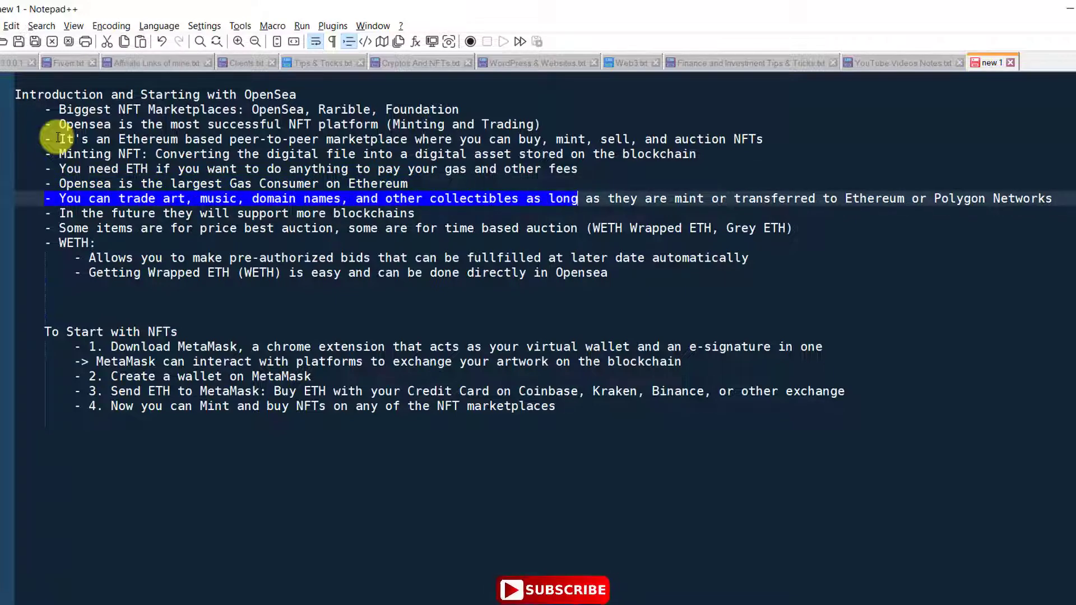
{"action": "key", "text": "shift+Right"}
{"action": "key", "text": "shift+Right"}
{"action": "key", "text": "shift+Right"}
{"action": "key", "text": "shift+Right"}
{"action": "key", "text": "shift+Right"}
{"action": "key", "text": "shift+Right"}
{"action": "key", "text": "shift+Right"}
{"action": "key", "text": "shift+Right"}
{"action": "key", "text": "shift+Right"}
{"action": "key", "text": "shift+Right"}
{"action": "key", "text": "shift+Right"}
{"action": "key", "text": "shift+Right"}
{"action": "key", "text": "shift+Right"}
{"action": "key", "text": "shift+Right"}
{"action": "key", "text": "shift+Right"}
{"action": "key", "text": "shift+Right"}
{"action": "key", "text": "shift+Right"}
{"action": "key", "text": "shift+Right"}
{"action": "key", "text": "shift+Right"}
{"action": "key", "text": "shift+Right"}
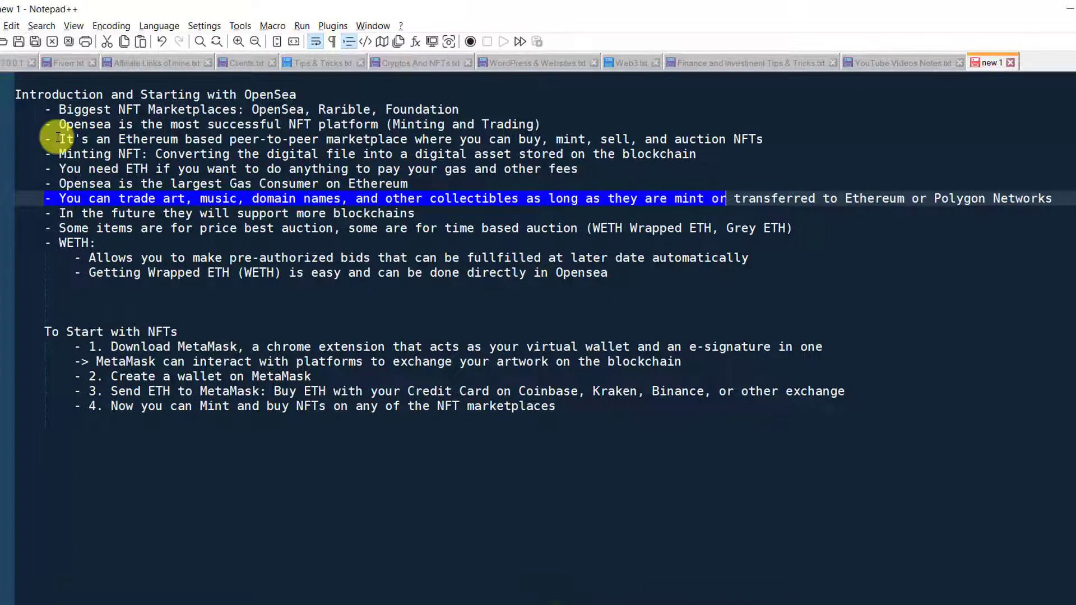
{"action": "key", "text": "shift+Right"}
{"action": "key", "text": "shift+Right"}
{"action": "key", "text": "shift+Right"}
{"action": "key", "text": "shift+Right"}
{"action": "key", "text": "shift+Right"}
{"action": "key", "text": "shift+Right"}
{"action": "key", "text": "shift+Right"}
{"action": "key", "text": "shift+Right"}
{"action": "key", "text": "shift+Right"}
{"action": "key", "text": "shift+Right"}
{"action": "key", "text": "shift+Right"}
{"action": "key", "text": "shift+Right"}
{"action": "key", "text": "shift+Right"}
{"action": "key", "text": "shift+Right"}
{"action": "key", "text": "shift+Right"}
{"action": "key", "text": "shift+Right"}
{"action": "key", "text": "shift+Right"}
{"action": "key", "text": "shift+Right"}
{"action": "key", "text": "shift+Right"}
{"action": "key", "text": "shift+Right"}
{"action": "key", "text": "shift+Right"}
{"action": "key", "text": "shift+Right"}
{"action": "key", "text": "shift+Right"}
{"action": "key", "text": "shift+Right"}
{"action": "key", "text": "shift+Right"}
{"action": "key", "text": "shift+Right"}
{"action": "key", "text": "shift+Right"}
{"action": "key", "text": "shift+Right"}
{"action": "key", "text": "shift+Right"}
{"action": "key", "text": "shift+Right"}
{"action": "key", "text": "shift+Right"}
{"action": "key", "text": "shift+Right"}
{"action": "key", "text": "shift+Right"}
{"action": "key", "text": "shift+Right"}
{"action": "key", "text": "shift+Right"}
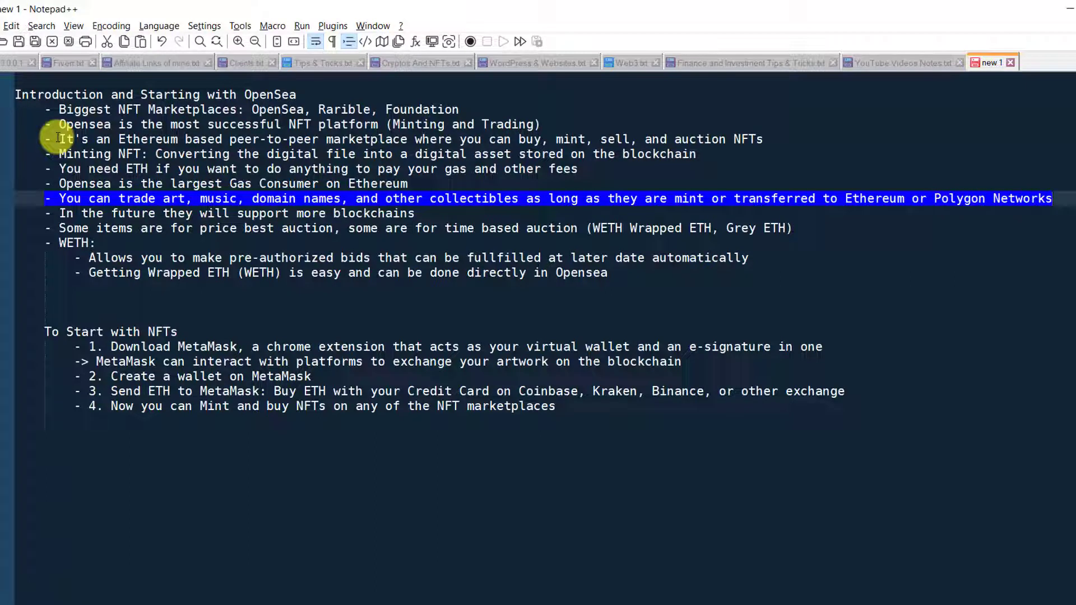
{"action": "left_click", "coordinate": [847, 198]}
{"action": "key", "text": "shift+Right"}
{"action": "key", "text": "shift+Right"}
{"action": "key", "text": "shift+Right"}
{"action": "key", "text": "shift+Right"}
{"action": "key", "text": "shift+Right"}
{"action": "key", "text": "shift+Right"}
{"action": "key", "text": "shift+Right"}
{"action": "key", "text": "shift+Right"}
{"action": "key", "text": "shift+Right"}
{"action": "key", "text": "shift+Right"}
{"action": "key", "text": "shift+Right"}
{"action": "key", "text": "shift+Right"}
{"action": "key", "text": "shift+Right"}
{"action": "key", "text": "shift+Right"}
{"action": "key", "text": "shift+Right"}
{"action": "key", "text": "shift+Right"}
{"action": "key", "text": "shift+Right"}
{"action": "key", "text": "shift+Right"}
{"action": "key", "text": "shift+Right"}
{"action": "key", "text": "shift+Right"}
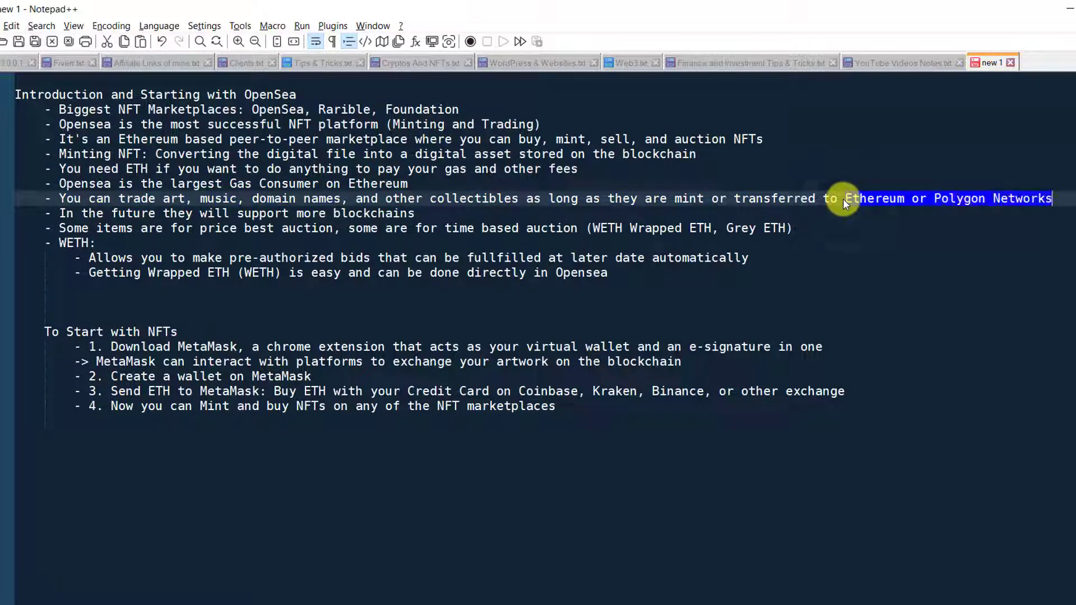
{"action": "key", "text": "Down"}
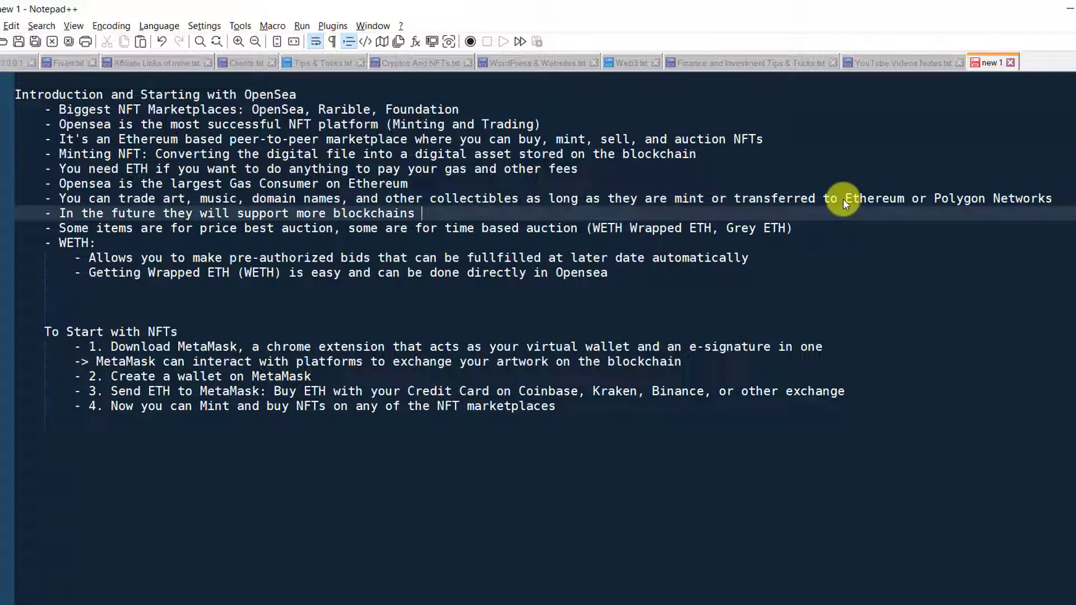
{"action": "key", "text": "ctrl+shift+Left"}
{"action": "key", "text": "ctrl+shift+Left"}
{"action": "key", "text": "ctrl+shift+Left"}
{"action": "key", "text": "ctrl+shift+Left"}
{"action": "scroll", "coordinate": [843, 198], "scroll_direction": "down", "scroll_amount": 1}
{"action": "left_click", "coordinate": [78, 318]}
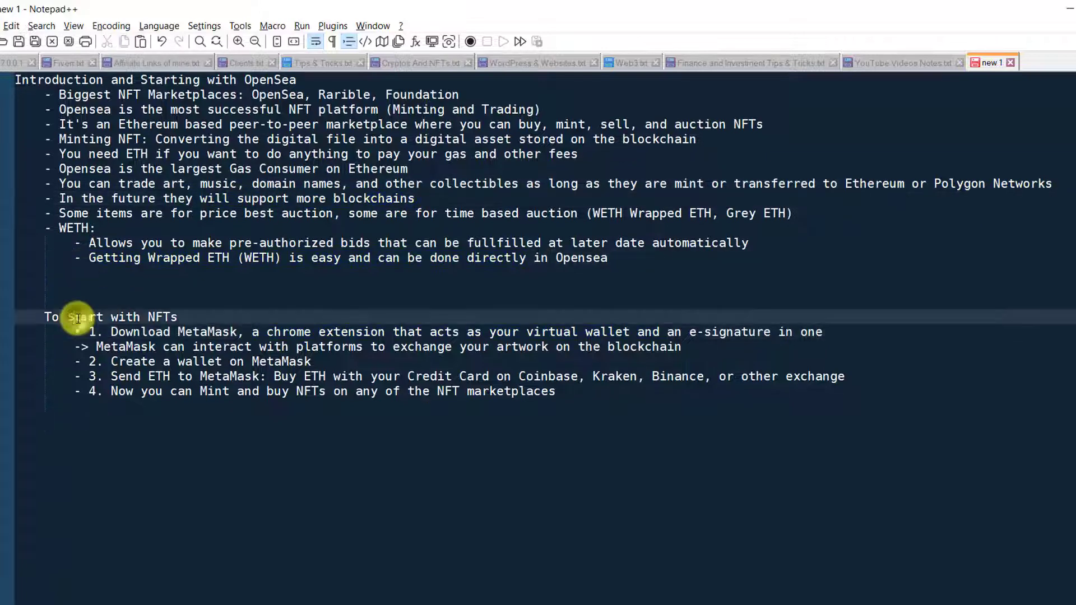
{"action": "left_click_drag", "start_coordinate": [45, 318], "coordinate": [94, 328]}
{"action": "left_click", "coordinate": [91, 334]}
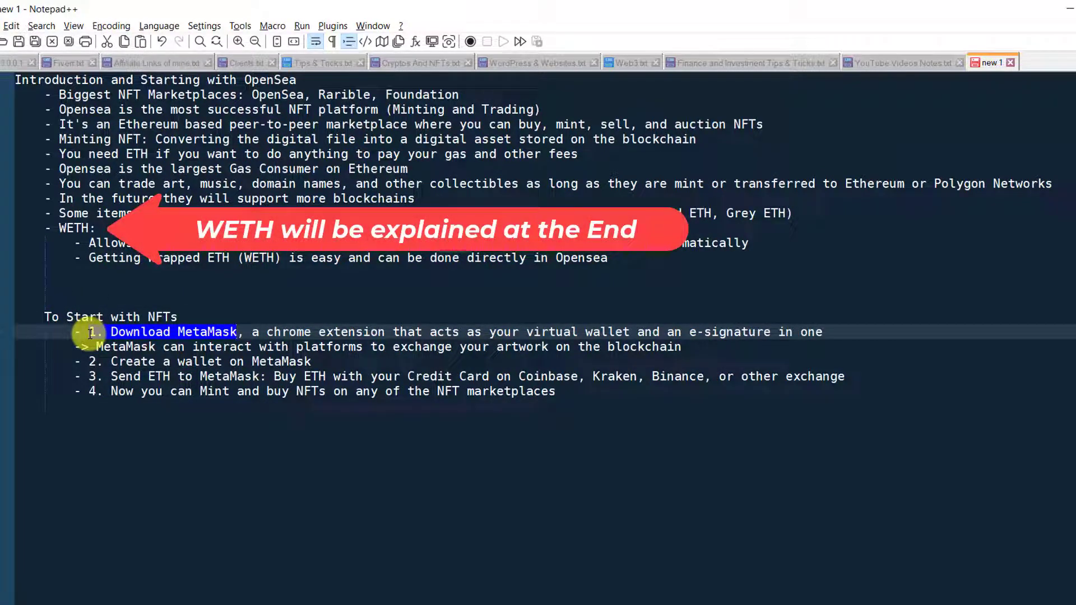
{"action": "key", "text": "shift+Right"}
{"action": "key", "text": "shift+Right"}
{"action": "key", "text": "shift+Right"}
{"action": "key", "text": "shift+Right"}
{"action": "key", "text": "shift+Right"}
{"action": "key", "text": "shift+Right"}
{"action": "key", "text": "shift+Right"}
{"action": "key", "text": "shift+Right"}
{"action": "key", "text": "shift+Right"}
{"action": "key", "text": "shift+Right"}
{"action": "key", "text": "shift+Right"}
{"action": "key", "text": "shift+Right"}
{"action": "key", "text": "shift+Right"}
{"action": "key", "text": "shift+Right"}
{"action": "key", "text": "shift+Right"}
{"action": "key", "text": "shift+Right"}
{"action": "key", "text": "shift+Right"}
{"action": "key", "text": "shift+Right"}
{"action": "key", "text": "shift+Right"}
{"action": "key", "text": "shift+Right"}
{"action": "key", "text": "shift+Right"}
{"action": "key", "text": "shift+Right"}
{"action": "key", "text": "shift+Right"}
{"action": "key", "text": "shift+Right"}
{"action": "key", "text": "shift+Right"}
{"action": "key", "text": "shift+Right"}
{"action": "key", "text": "shift+Right"}
{"action": "key", "text": "shift+Right"}
{"action": "key", "text": "shift+Right"}
{"action": "key", "text": "shift+Right"}
{"action": "key", "text": "shift+Right"}
{"action": "key", "text": "shift+Right"}
{"action": "key", "text": "shift+Right"}
{"action": "key", "text": "shift+Right"}
{"action": "key", "text": "shift+Right"}
{"action": "key", "text": "shift+Right"}
{"action": "key", "text": "shift+Right"}
{"action": "key", "text": "shift+Right"}
{"action": "key", "text": "shift+Right"}
{"action": "key", "text": "shift+Right"}
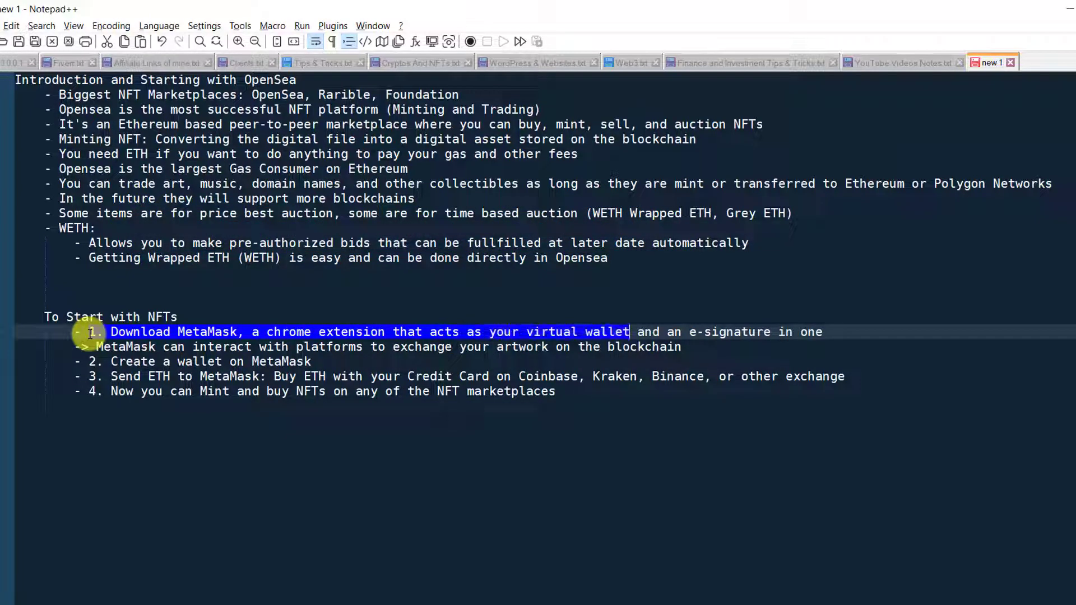
{"action": "key", "text": "shift+Right"}
{"action": "key", "text": "shift+Right"}
Switch to Chrome's MetaMask tab showing Account 1 with 0.0166 ETH
{"action": "key", "text": "alt+Tab"}
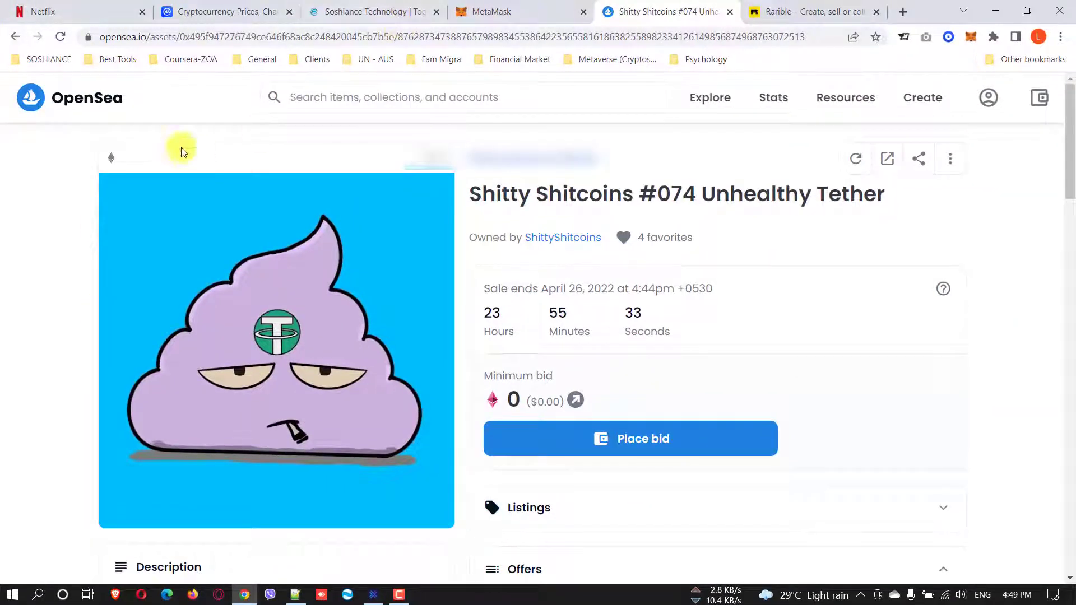
{"action": "key", "text": "ctrl+shift+Tab"}
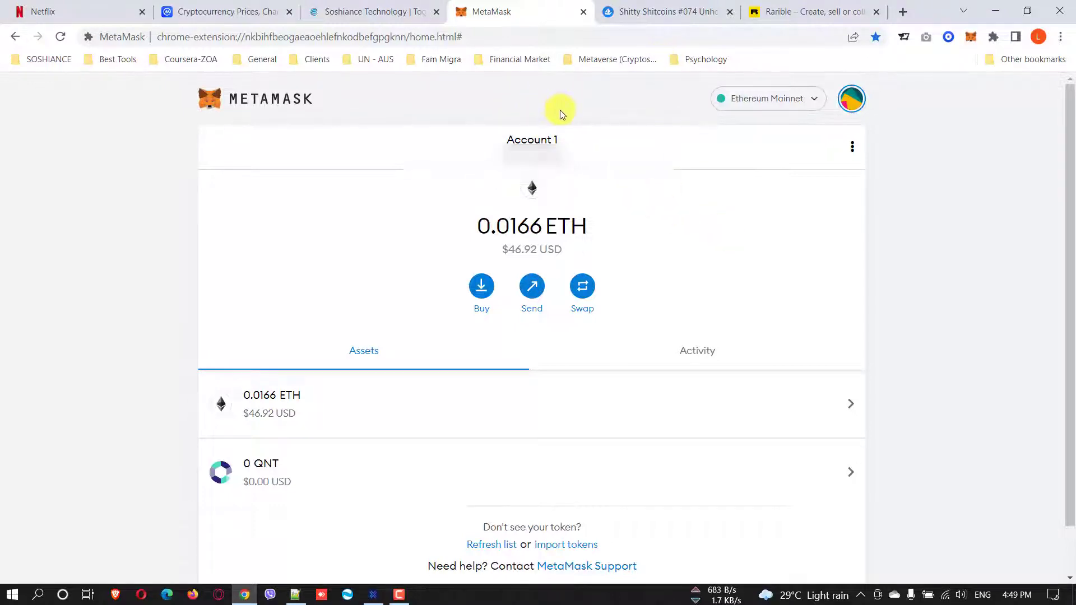
Highlight the 'Create a wallet on MetaMask' and 'Send ETH to MetaMask: Buy ETH' notes, then return to MetaMask
{"action": "key", "text": "alt+Tab"}
{"action": "left_click_drag", "start_coordinate": [304, 327], "coordinate": [122, 328]}
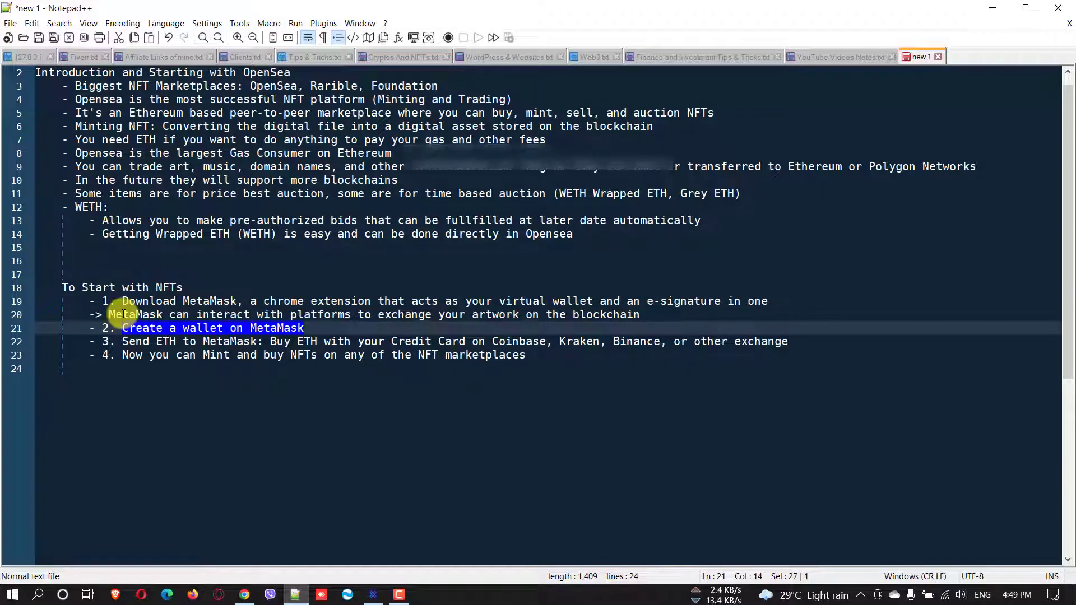
{"action": "key", "text": "Down"}
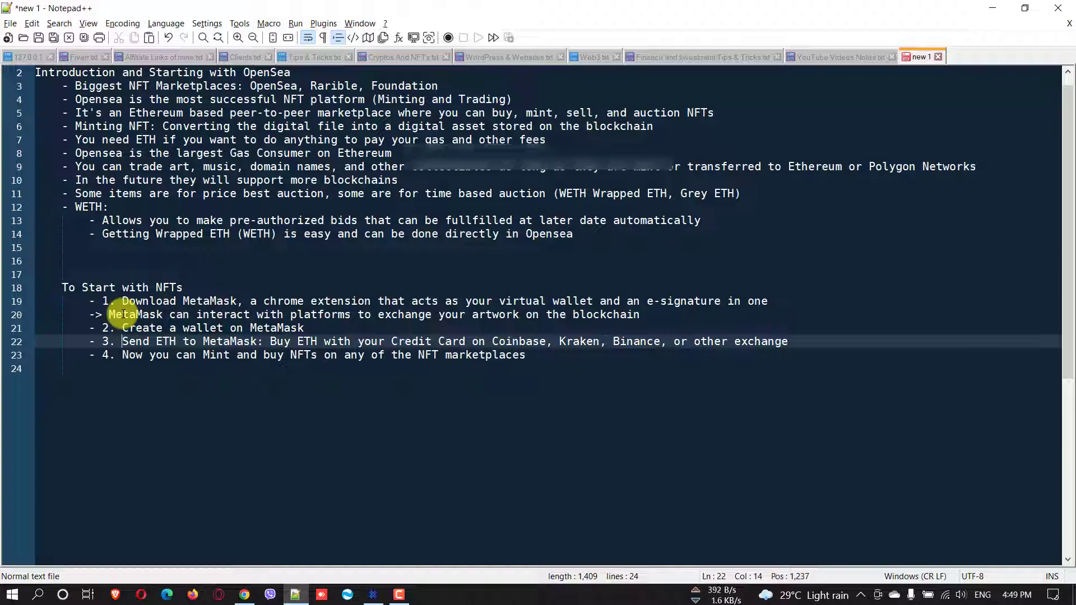
{"action": "key", "text": "ctrl+shift+Right"}
{"action": "key", "text": "ctrl+shift+Right"}
{"action": "key", "text": "ctrl+shift+Right"}
{"action": "key", "text": "ctrl+shift+Right"}
{"action": "key", "text": "ctrl+shift+Right"}
{"action": "key", "text": "ctrl+shift+Right"}
{"action": "key", "text": "ctrl+shift+Right"}
{"action": "key", "text": "alt+Tab"}
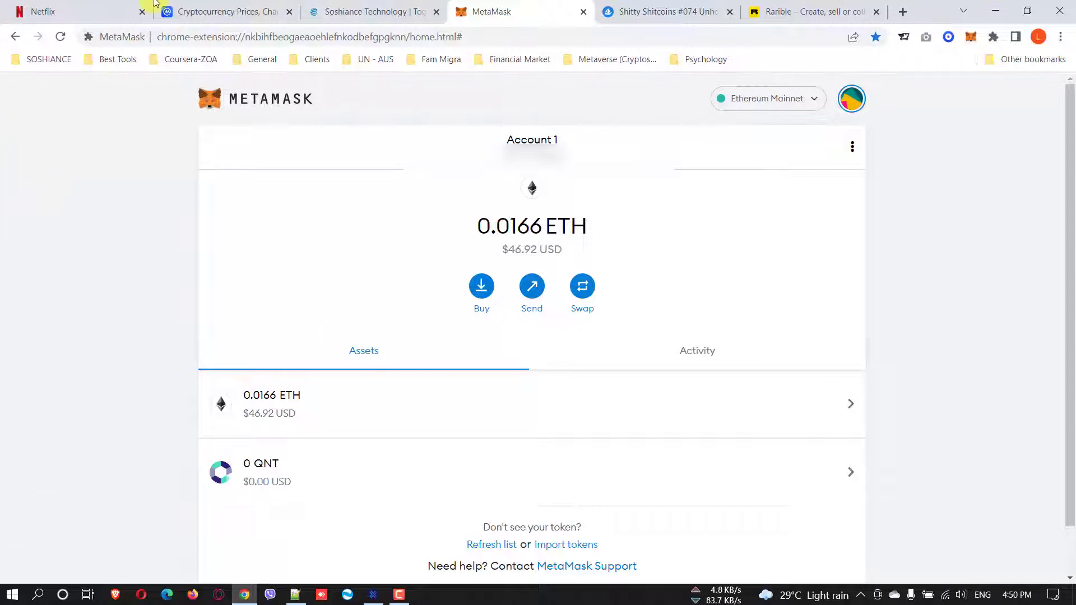
{"action": "left_click", "coordinate": [481, 287]}
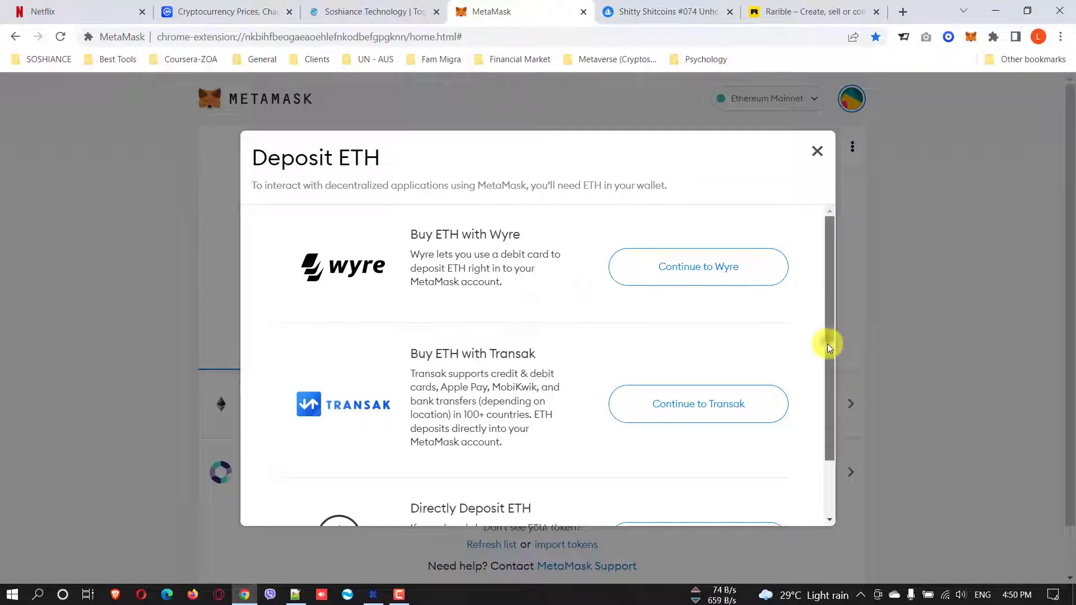
{"action": "left_click_drag", "start_coordinate": [828, 344], "coordinate": [822, 281]}
{"action": "scroll", "coordinate": [800, 356], "scroll_direction": "down", "scroll_amount": 1}
{"action": "scroll", "coordinate": [791, 281], "scroll_direction": "up", "scroll_amount": 1}
{"action": "left_click", "coordinate": [818, 150]}
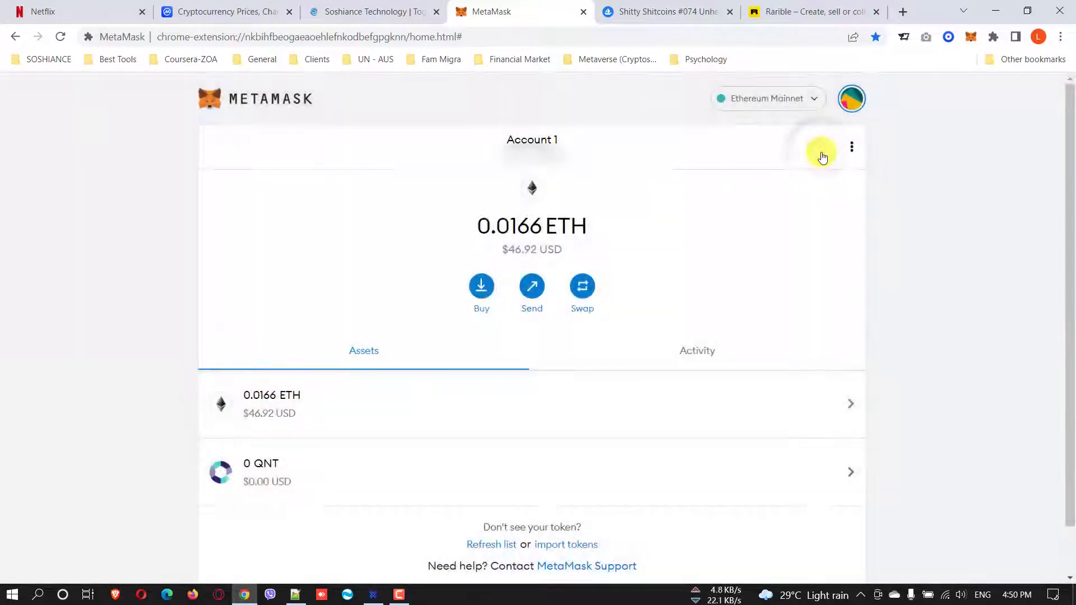
{"action": "left_click", "coordinate": [220, 594]}
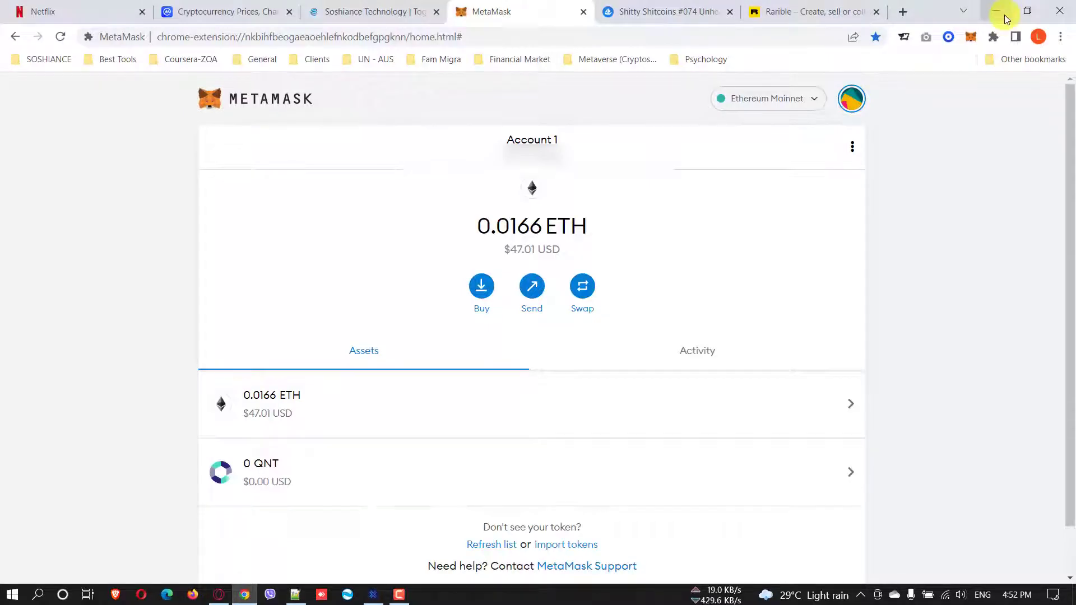
Bring the notes forward and highlight step 4 on minting and buying NFTs on any marketplace
{"action": "key", "text": "alt+Tab"}
{"action": "key", "text": "alt+Tab"}
{"action": "key", "text": "alt+Tab"}
{"action": "key", "text": "alt+Tab"}
{"action": "key", "text": "alt+Tab"}
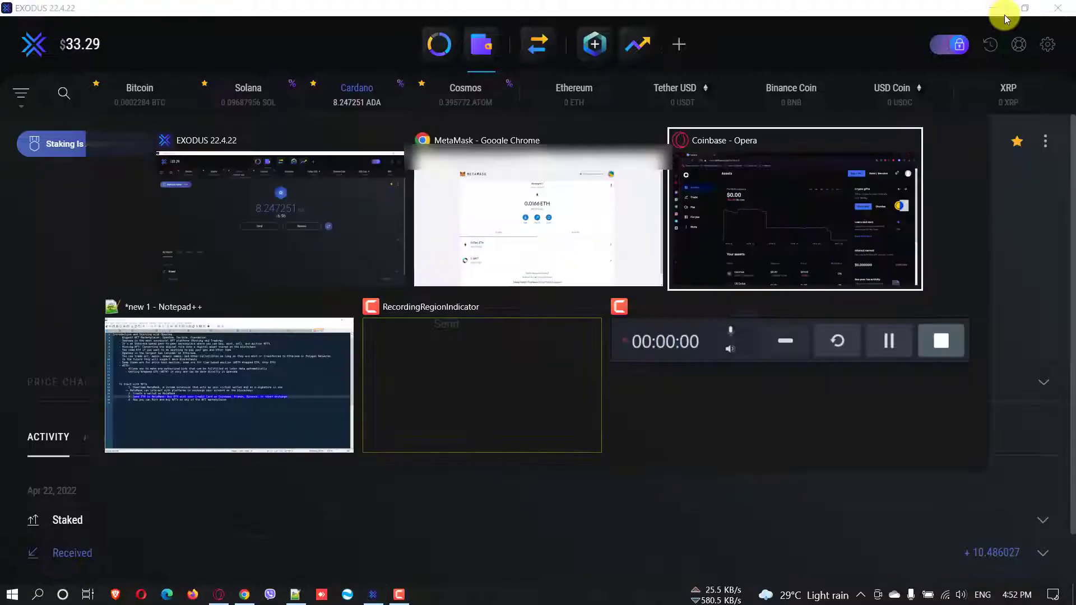
{"action": "key", "text": "alt+shift+Tab"}
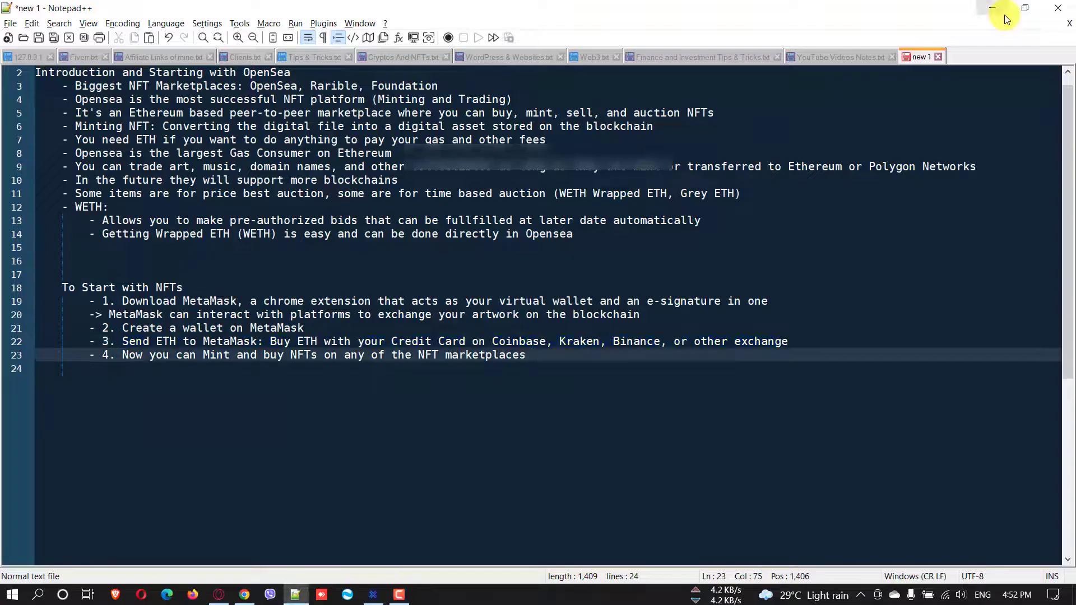
{"action": "key", "text": "ctrl+shift+Left"}
{"action": "key", "text": "ctrl+shift+Left"}
{"action": "key", "text": "ctrl+shift+Left"}
{"action": "key", "text": "ctrl+shift+Left"}
{"action": "key", "text": "ctrl+shift+Left"}
{"action": "key", "text": "ctrl+shift+Left"}
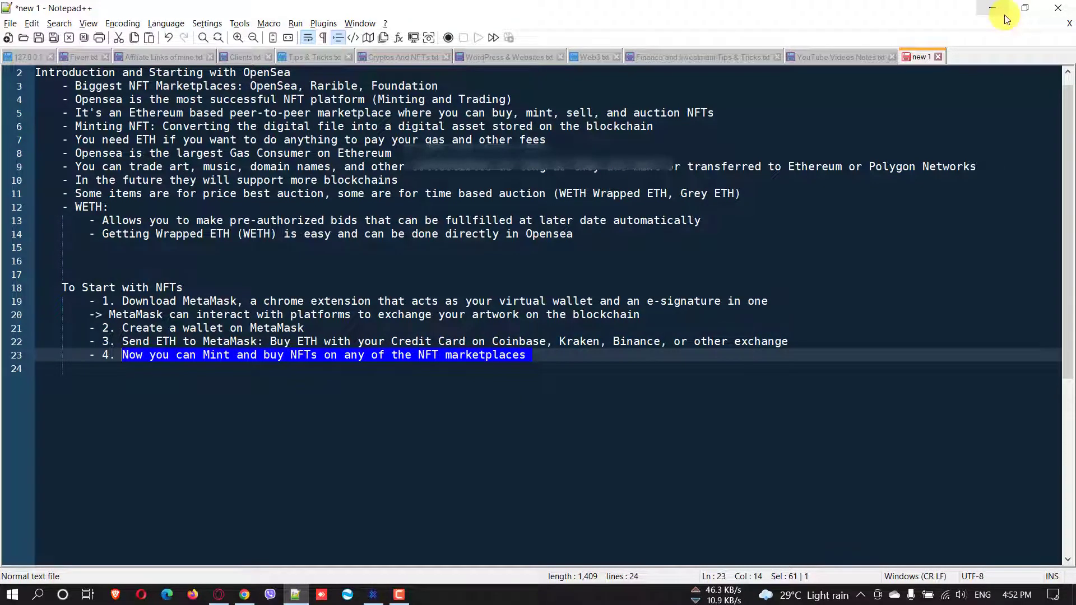
Switch to Chrome and go to the OpenSea home page
{"action": "key", "text": "alt+Tab"}
{"action": "key", "text": "Tab"}
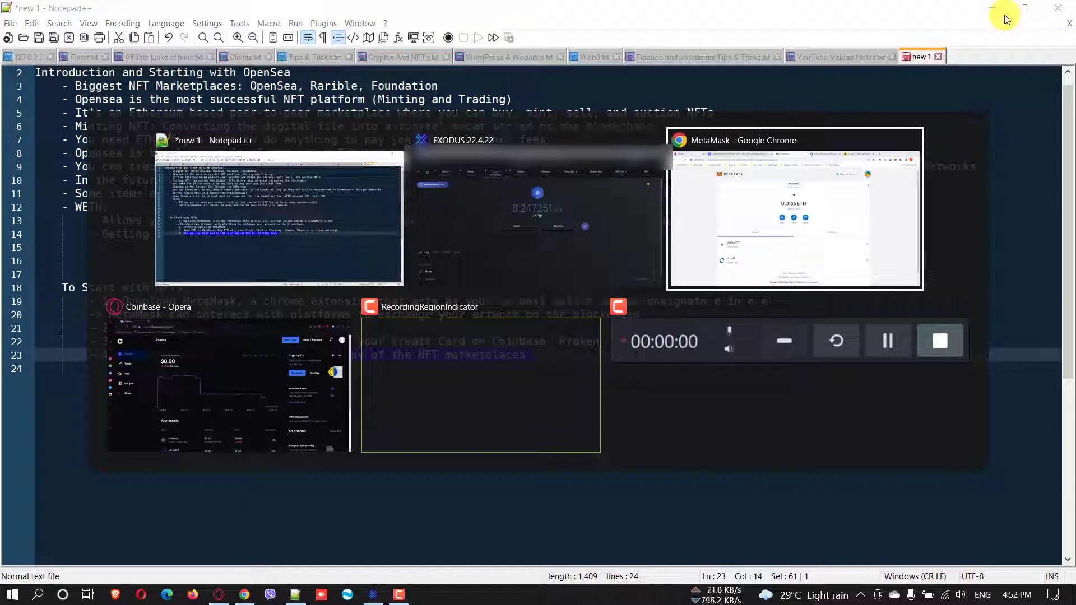
{"action": "key", "text": "shift+Tab"}
{"action": "key", "text": "shift+Tab"}
{"action": "key", "text": "Tab"}
{"action": "key", "text": "Tab"}
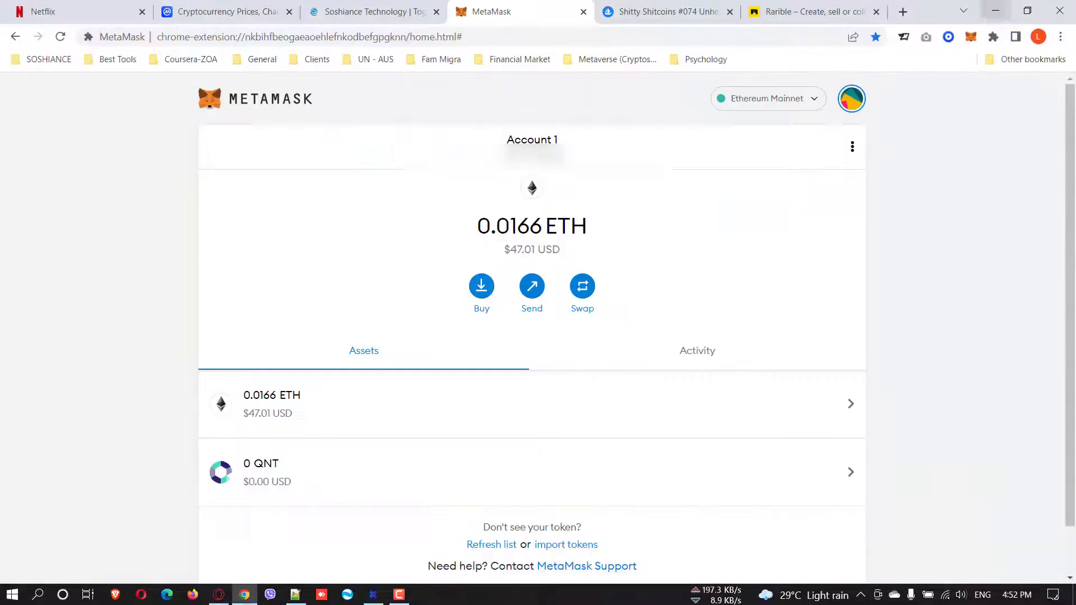
{"action": "left_click", "coordinate": [667, 12]}
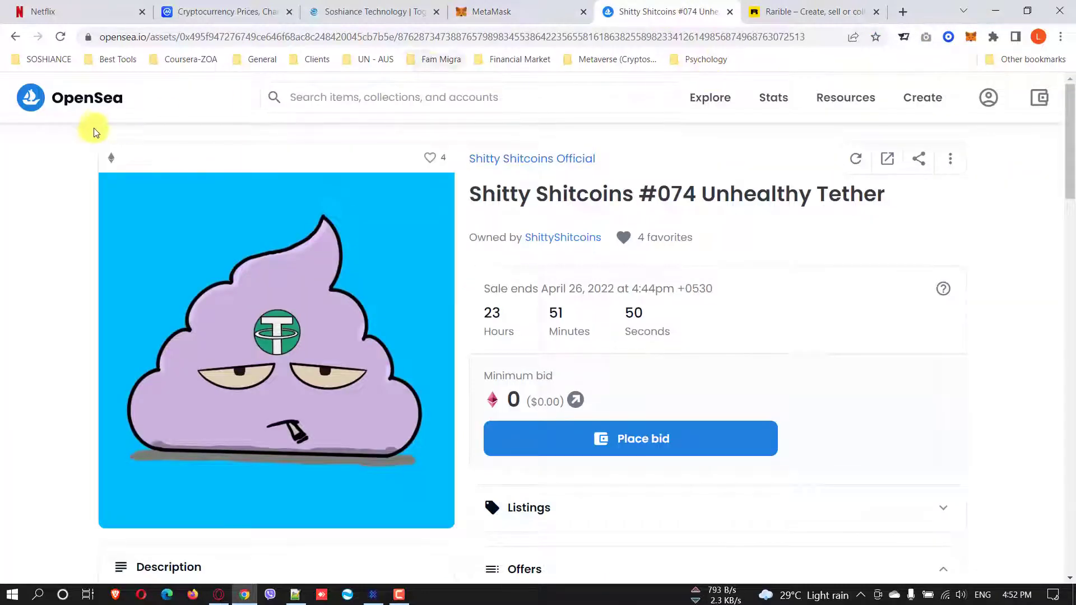
{"action": "left_click", "coordinate": [101, 107]}
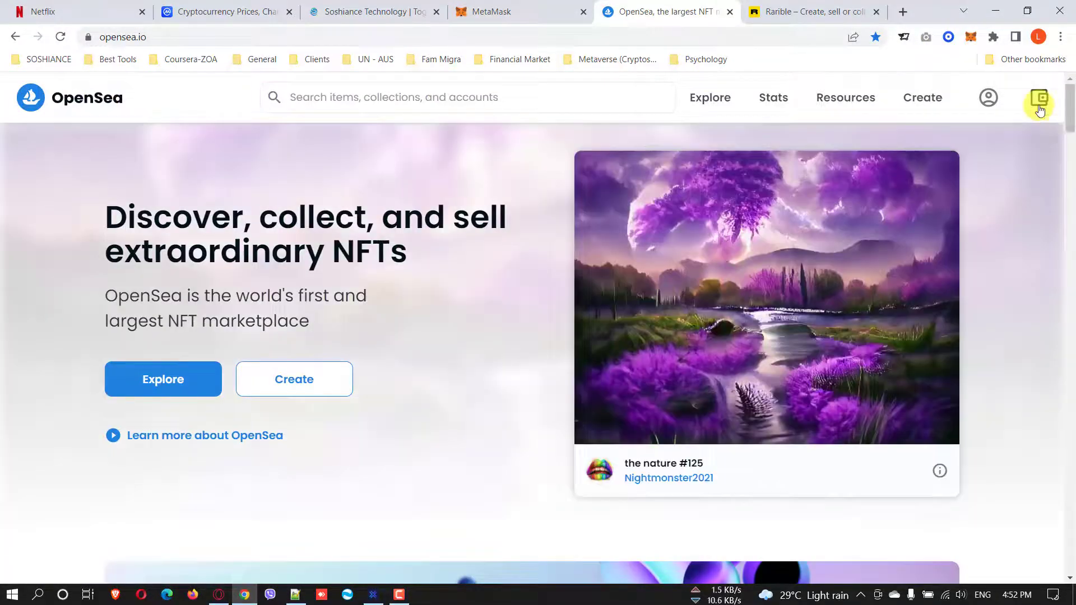
Connect MetaMask Account 1 to OpenSea from the wallet panel
{"action": "left_click", "coordinate": [1040, 110]}
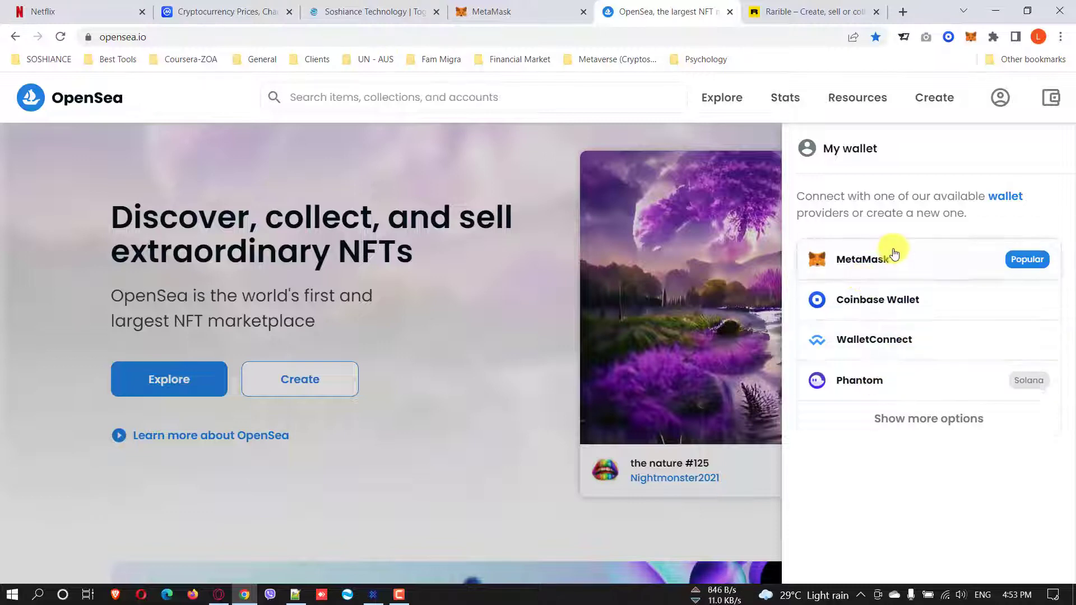
{"action": "left_click", "coordinate": [1034, 261]}
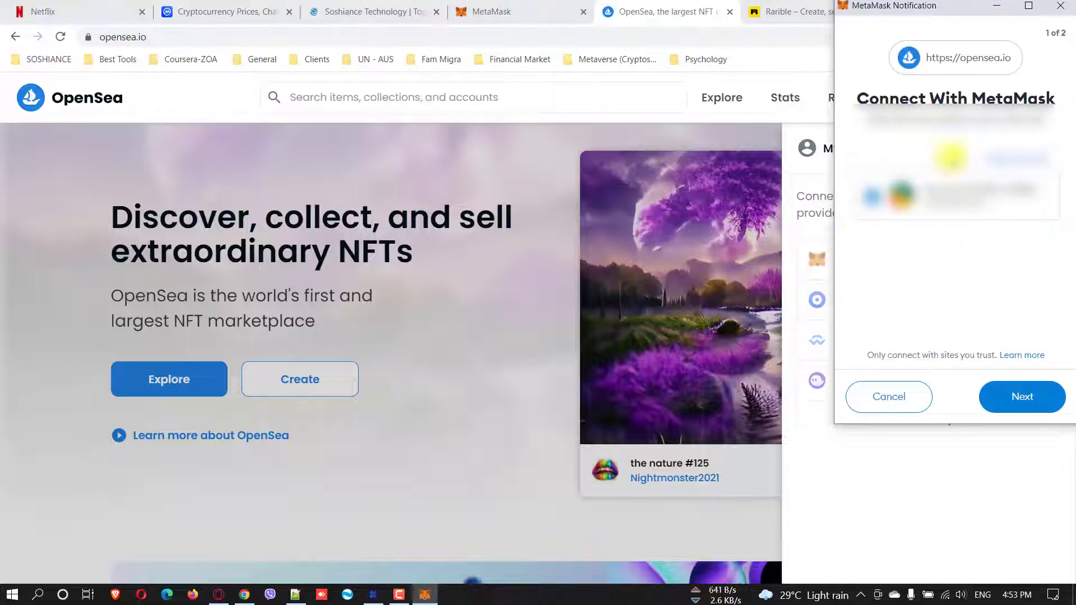
{"action": "left_click", "coordinate": [1036, 403]}
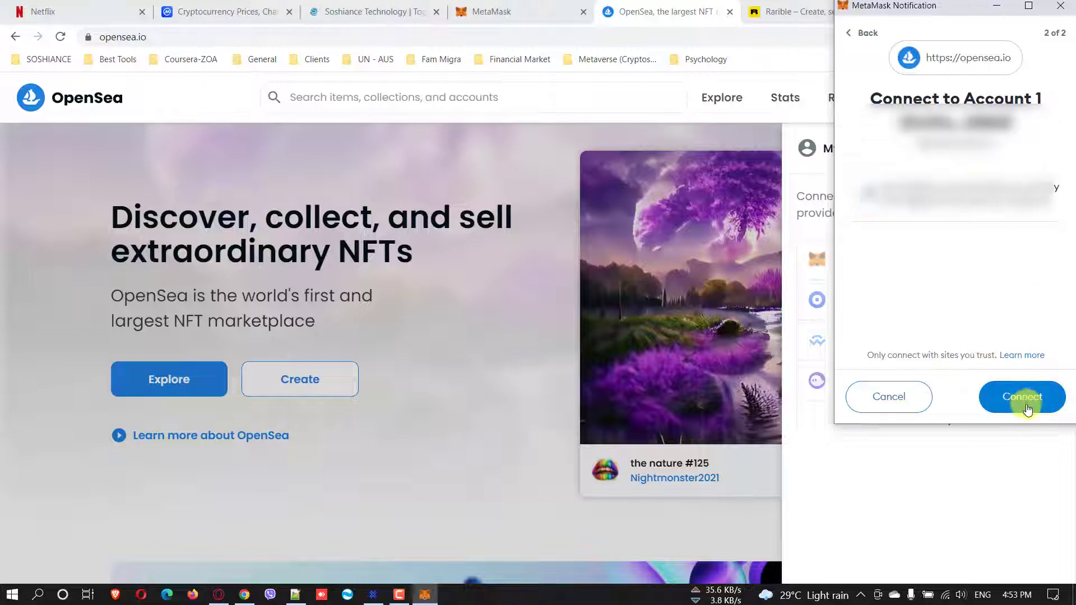
{"action": "left_click", "coordinate": [1026, 402]}
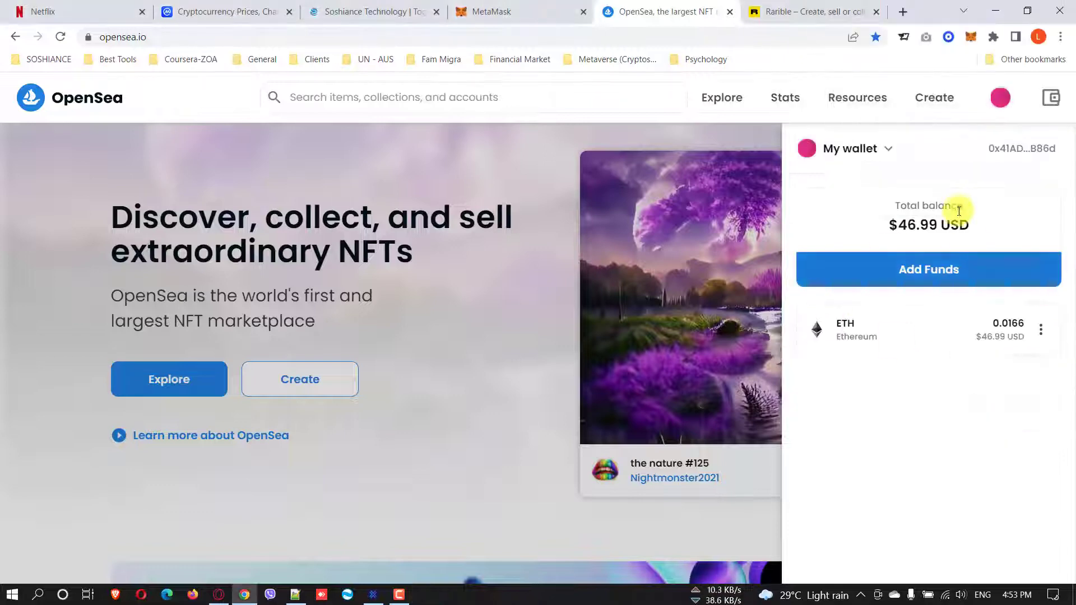
Show the ETH balance's Add ETH, Bridge to Polygon and Wrap options in the wallet panel
{"action": "left_click_drag", "start_coordinate": [902, 204], "coordinate": [965, 209]}
{"action": "left_click", "coordinate": [885, 150]}
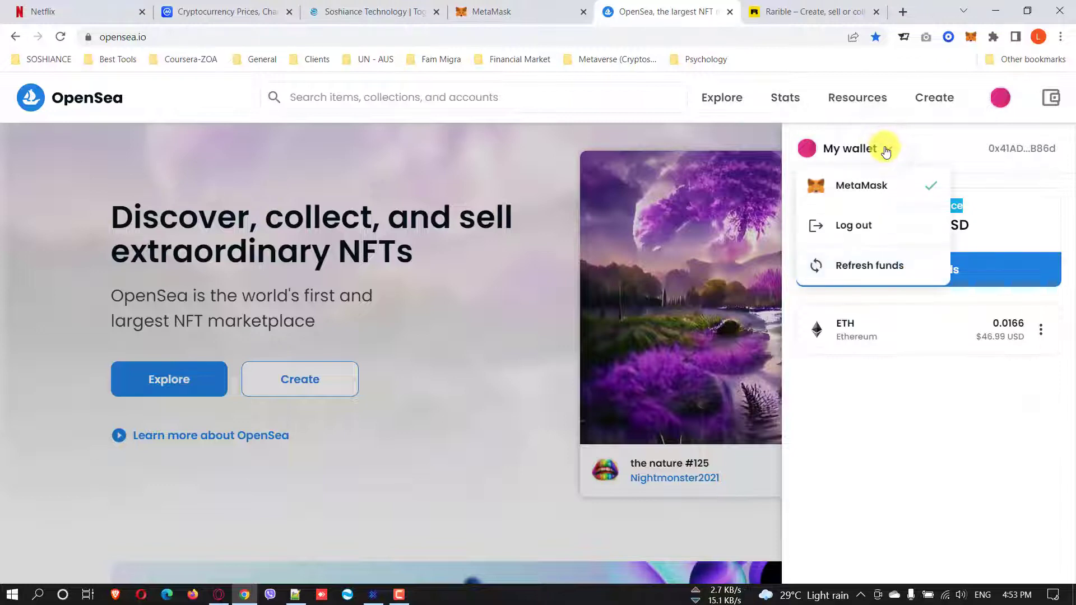
{"action": "left_click", "coordinate": [885, 150]}
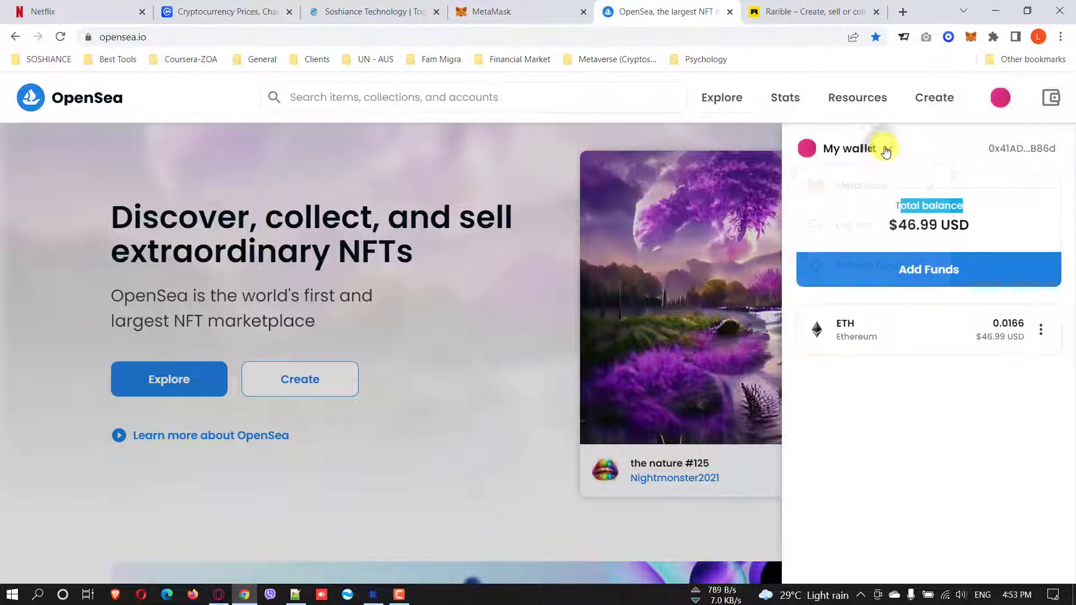
{"action": "left_click", "coordinate": [1039, 332]}
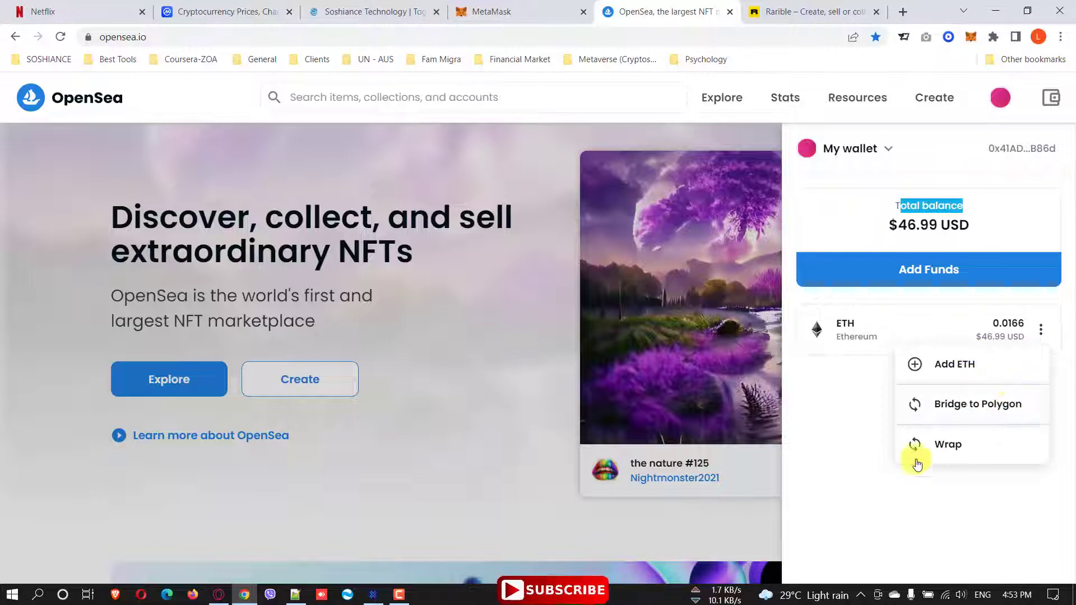
Upload Crypto Milli.png as the profile banner and sign the OpenSea request
{"action": "left_click", "coordinate": [1001, 97]}
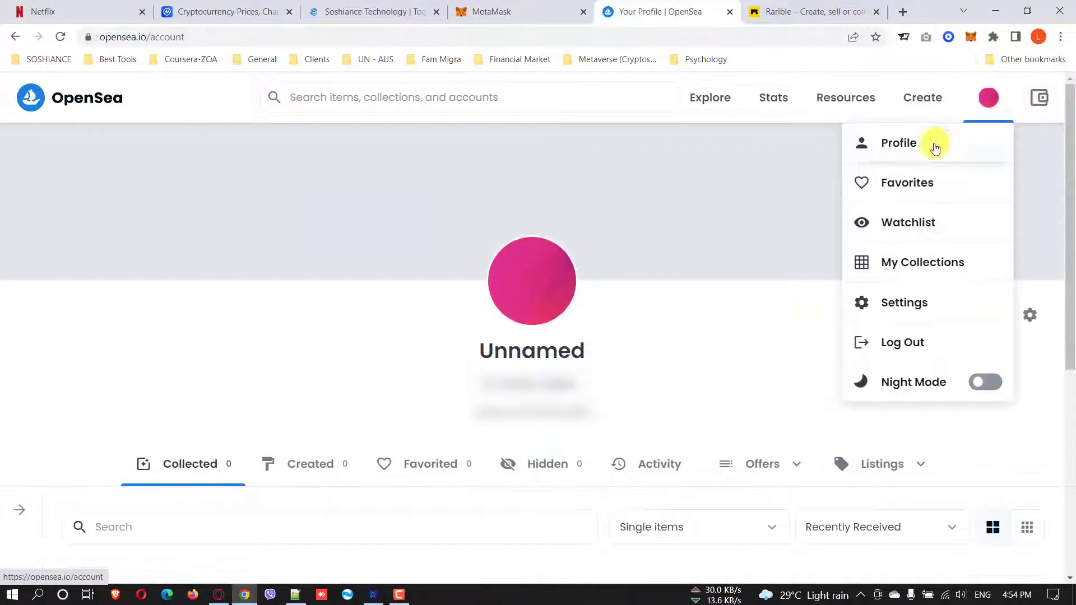
{"action": "left_click", "coordinate": [943, 144]}
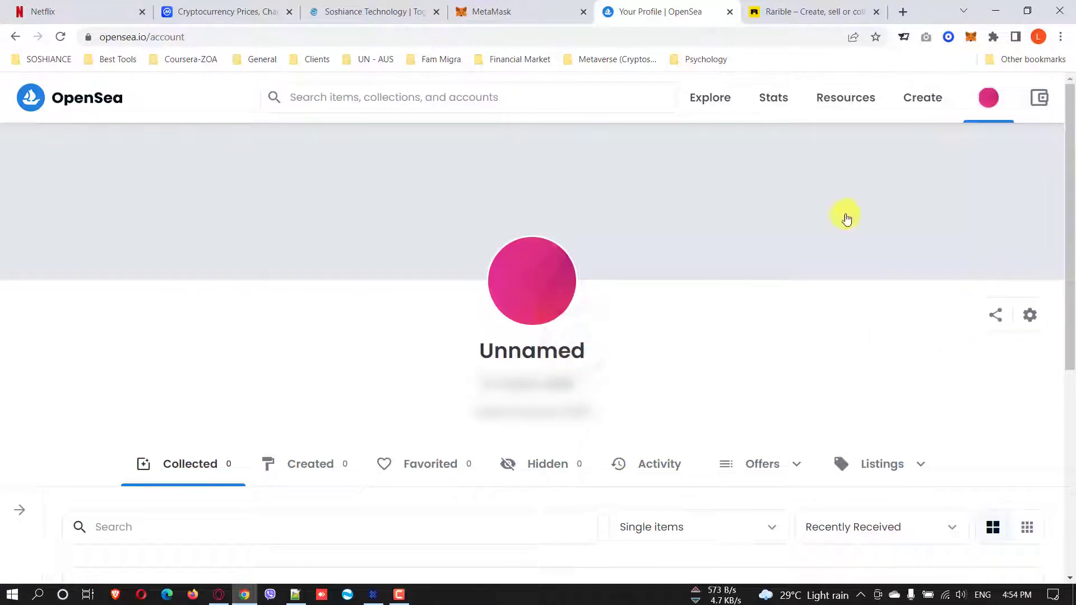
{"action": "mouse_move", "coordinate": [791, 187]}
{"action": "left_click", "coordinate": [538, 202]}
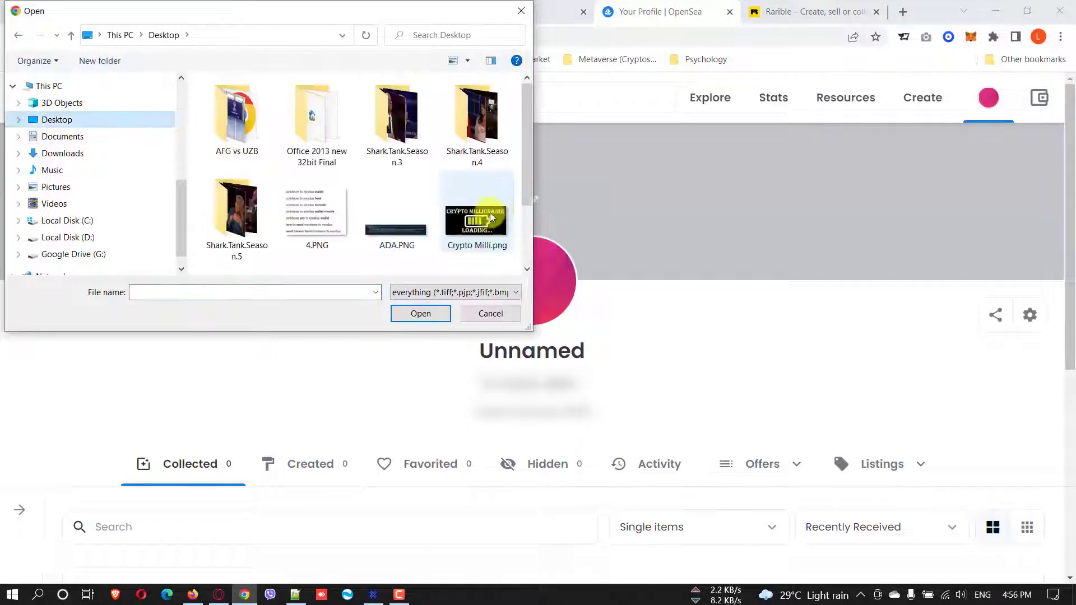
{"action": "left_click", "coordinate": [490, 213]}
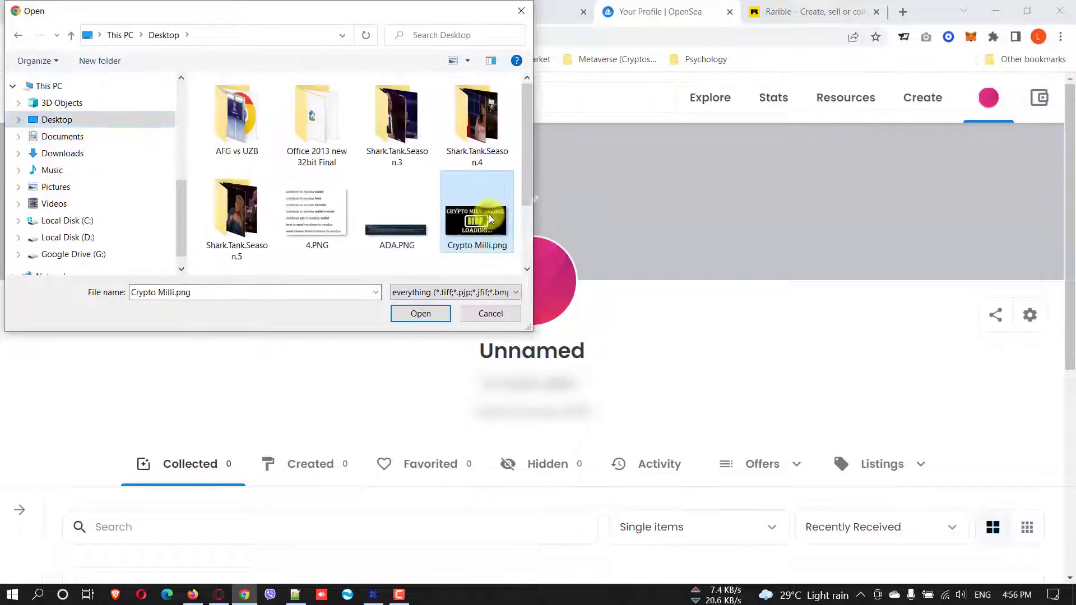
{"action": "left_click", "coordinate": [429, 318]}
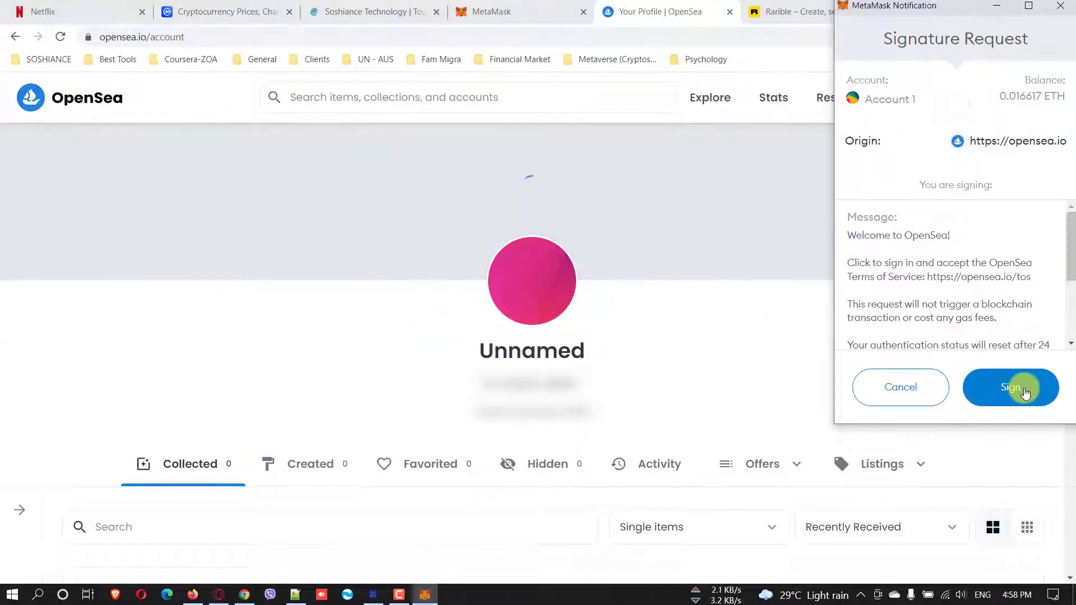
{"action": "left_click", "coordinate": [1020, 387]}
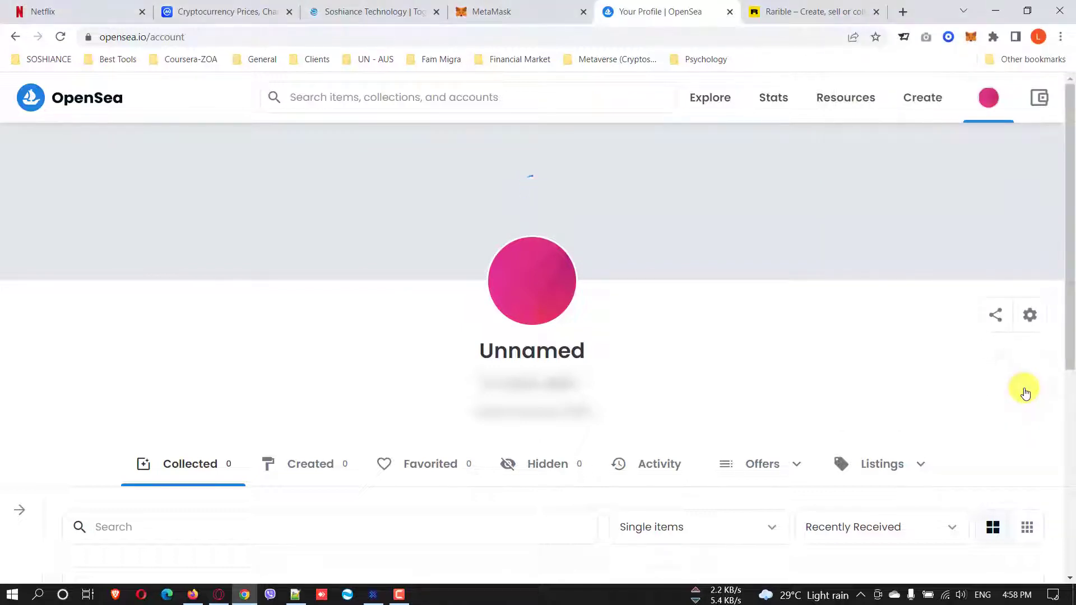
Choose an image file from the Desktop as the new profile picture
{"action": "left_click", "coordinate": [608, 269]}
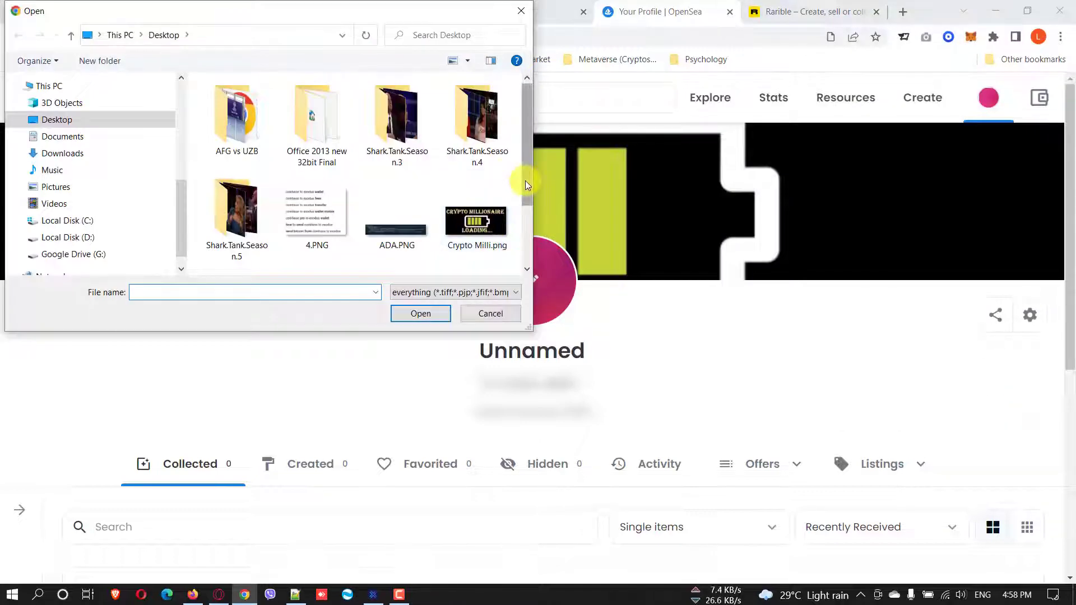
{"action": "left_click_drag", "start_coordinate": [526, 181], "coordinate": [523, 286]}
{"action": "double_click", "coordinate": [366, 218]}
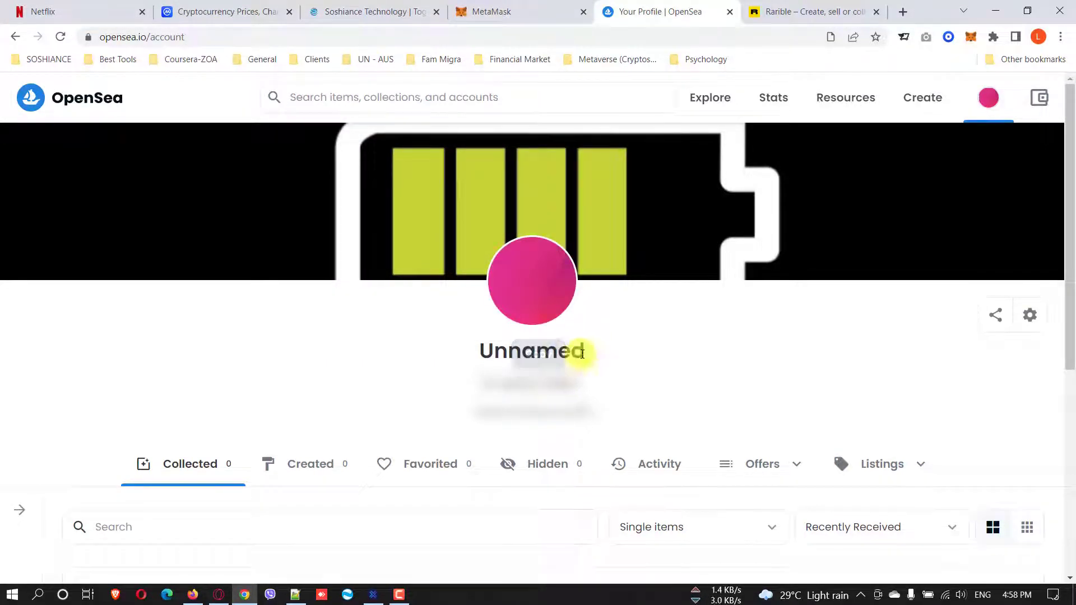
Save the changes on the Profile Settings page
{"action": "left_click", "coordinate": [1030, 315]}
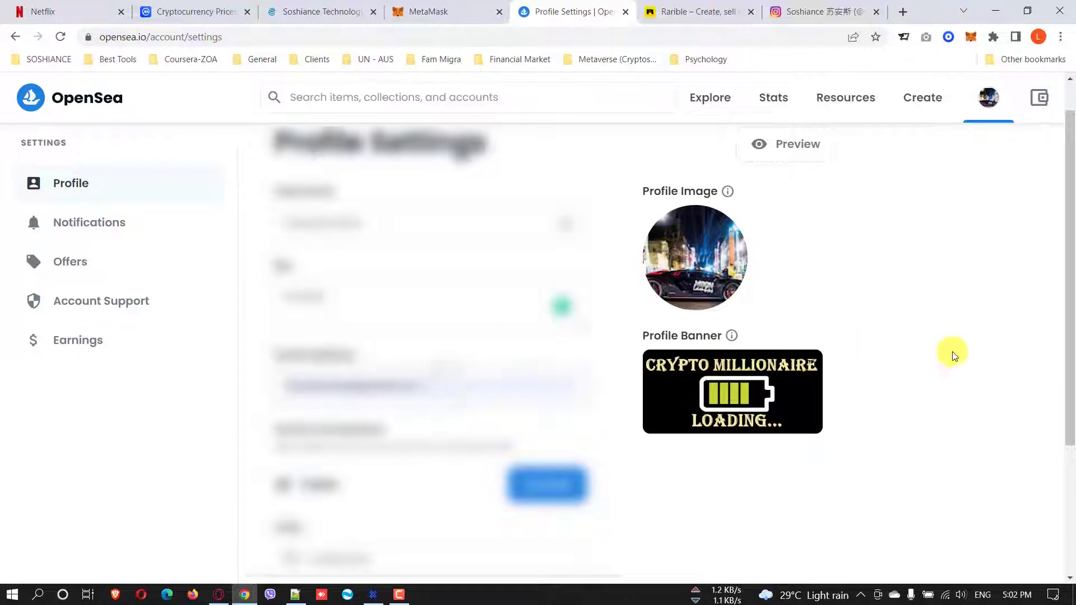
{"action": "left_click_drag", "start_coordinate": [1070, 359], "coordinate": [1072, 490]}
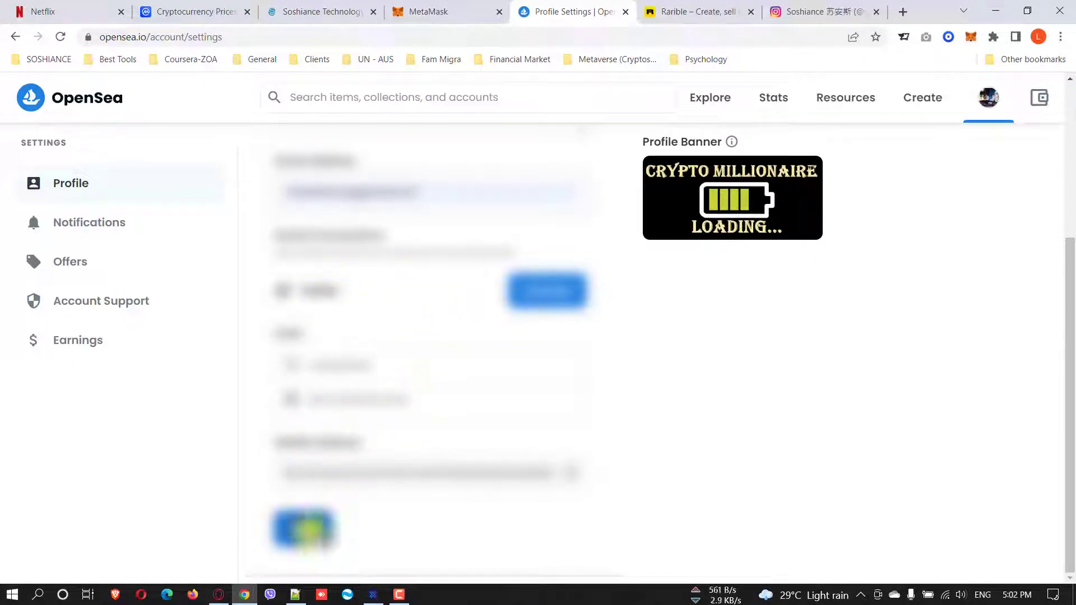
{"action": "left_click", "coordinate": [303, 529]}
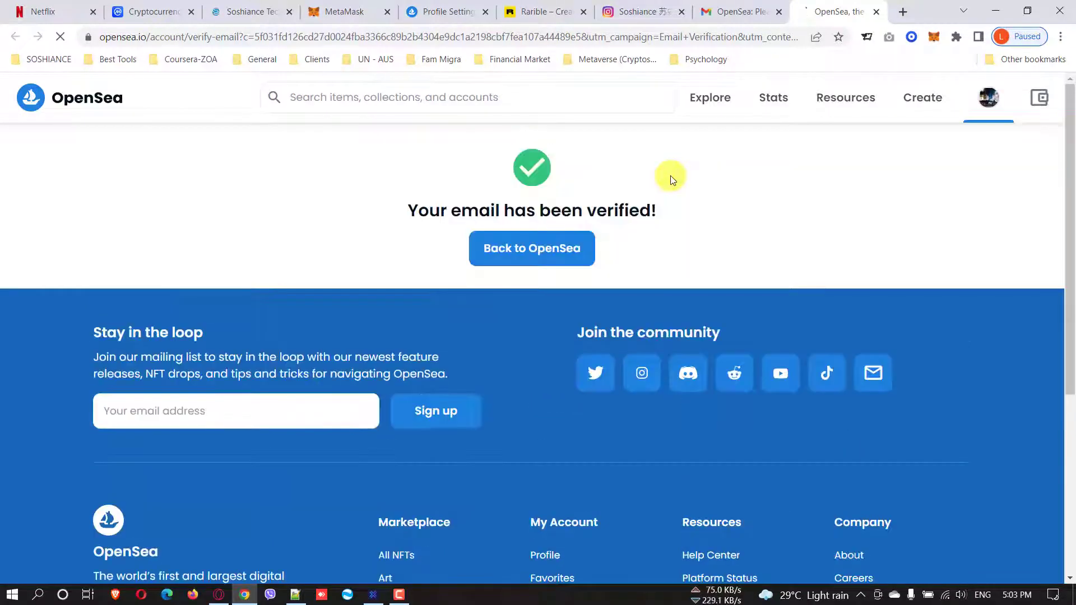
Review the new banner and picture on the profile page, then return to the homepage
{"action": "left_click", "coordinate": [535, 259]}
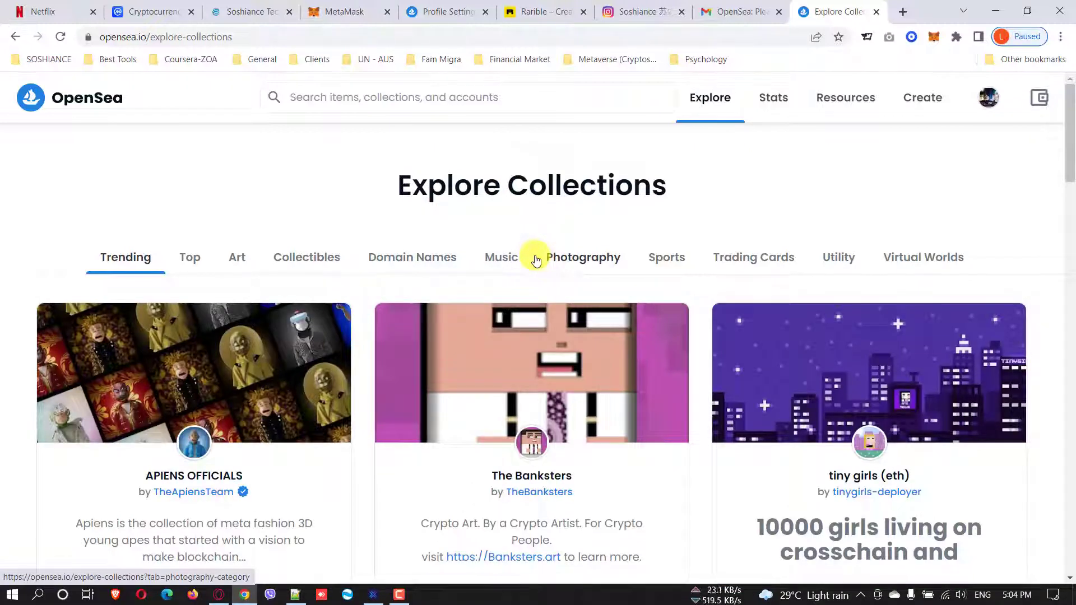
{"action": "mouse_move", "coordinate": [990, 100]}
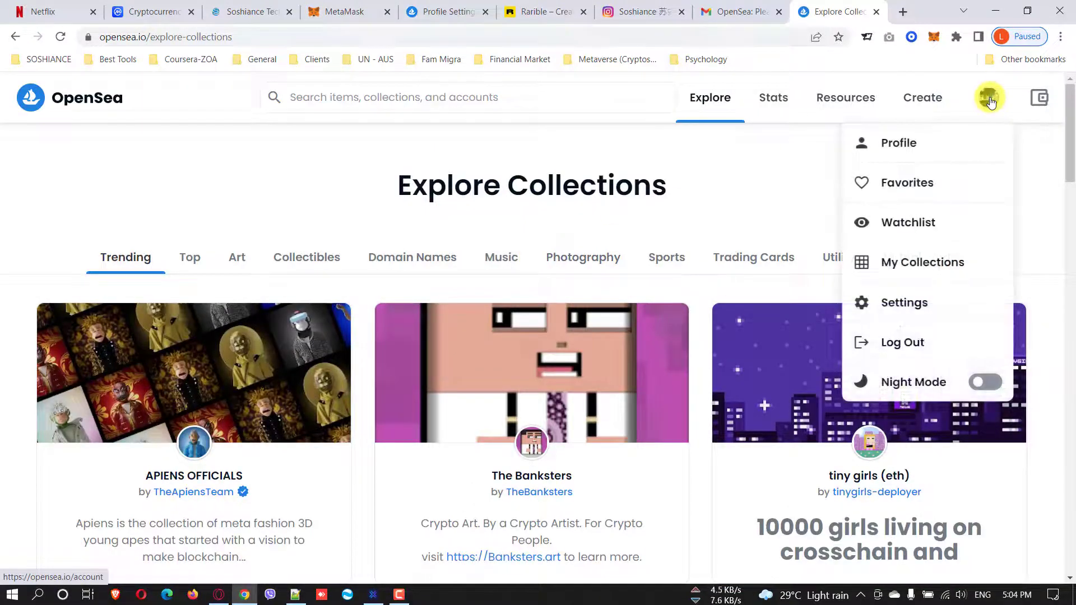
{"action": "left_click", "coordinate": [924, 144]}
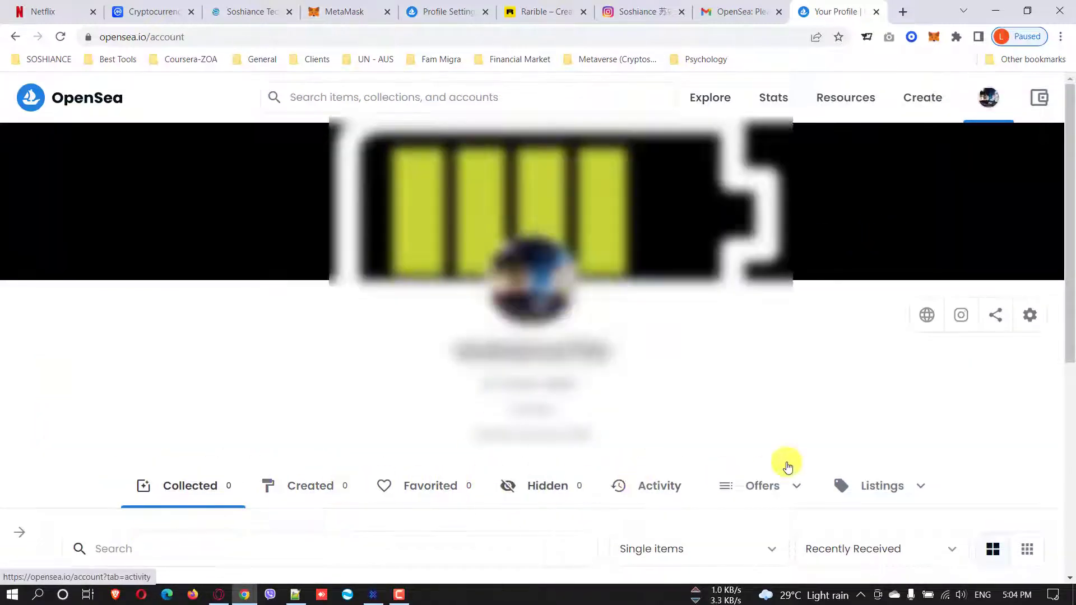
{"action": "left_click_drag", "start_coordinate": [1072, 247], "coordinate": [1068, 185]}
{"action": "scroll", "coordinate": [1073, 277], "scroll_direction": "up", "scroll_amount": 2}
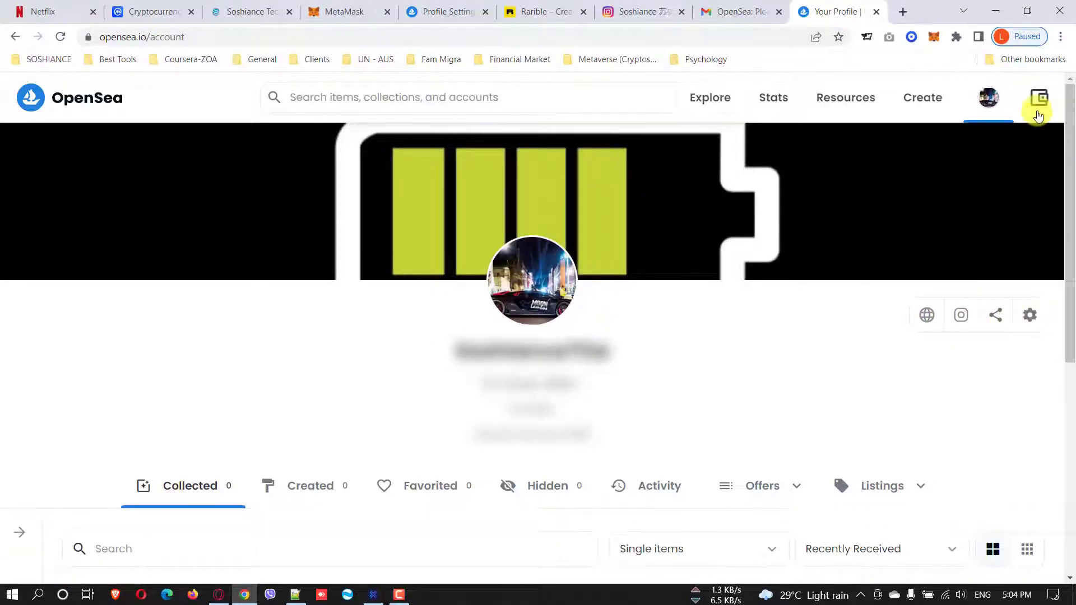
{"action": "left_click", "coordinate": [93, 101]}
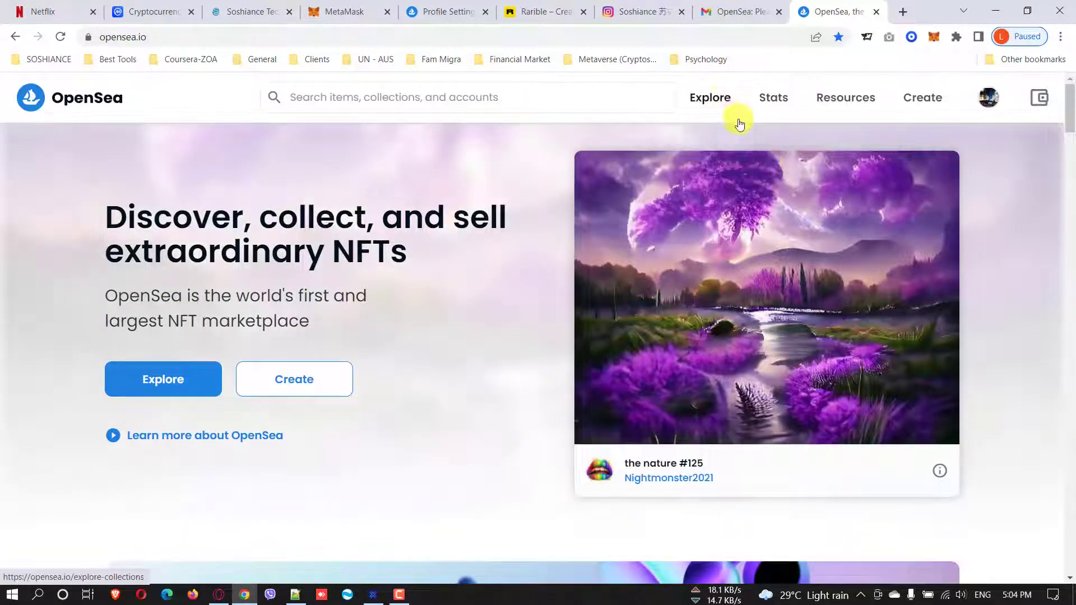
Browse All NFTs filtered to Buy Now and preview the Robotic Ape #19546 listing
{"action": "mouse_move", "coordinate": [725, 110]}
{"action": "left_click", "coordinate": [742, 143]}
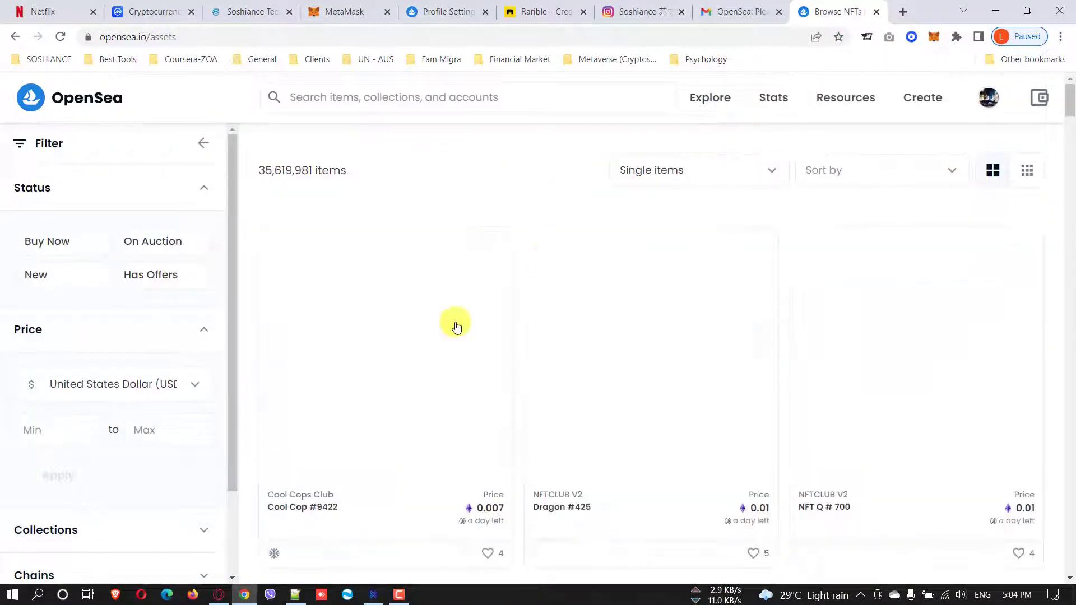
{"action": "scroll", "coordinate": [785, 168], "scroll_direction": "down", "scroll_amount": 1}
{"action": "scroll", "coordinate": [690, 176], "scroll_direction": "up", "scroll_amount": 1}
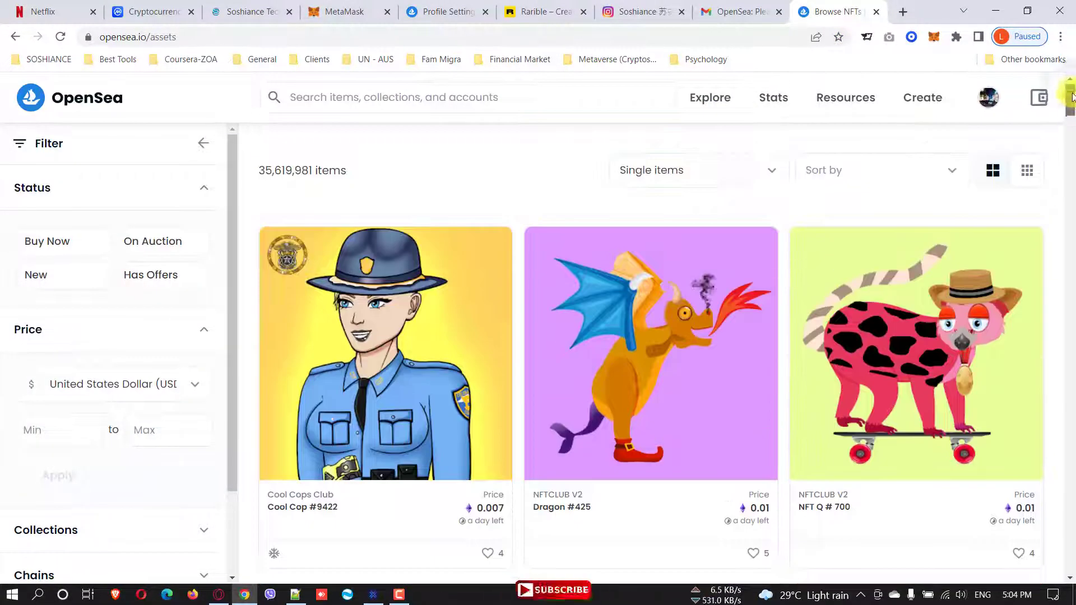
{"action": "left_click", "coordinate": [64, 242]}
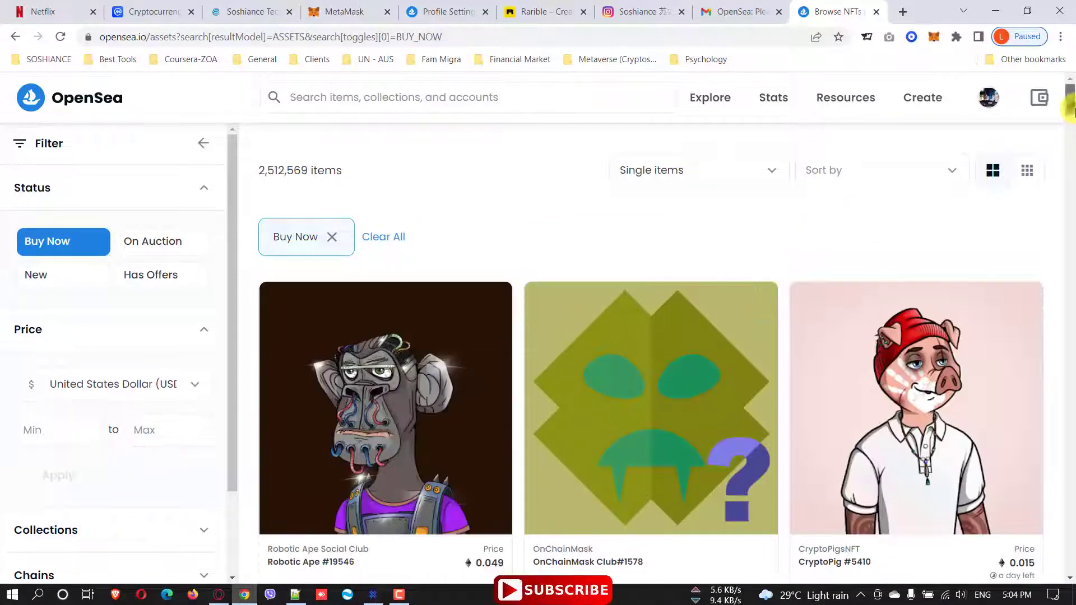
{"action": "scroll", "coordinate": [1072, 135], "scroll_direction": "down", "scroll_amount": 5}
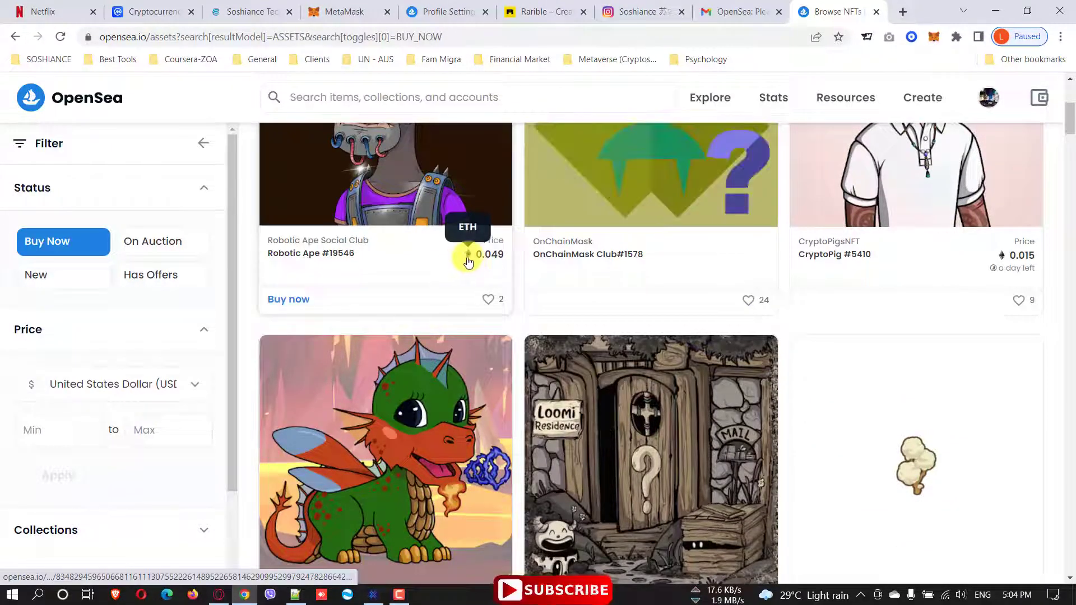
{"action": "left_click", "coordinate": [430, 206]}
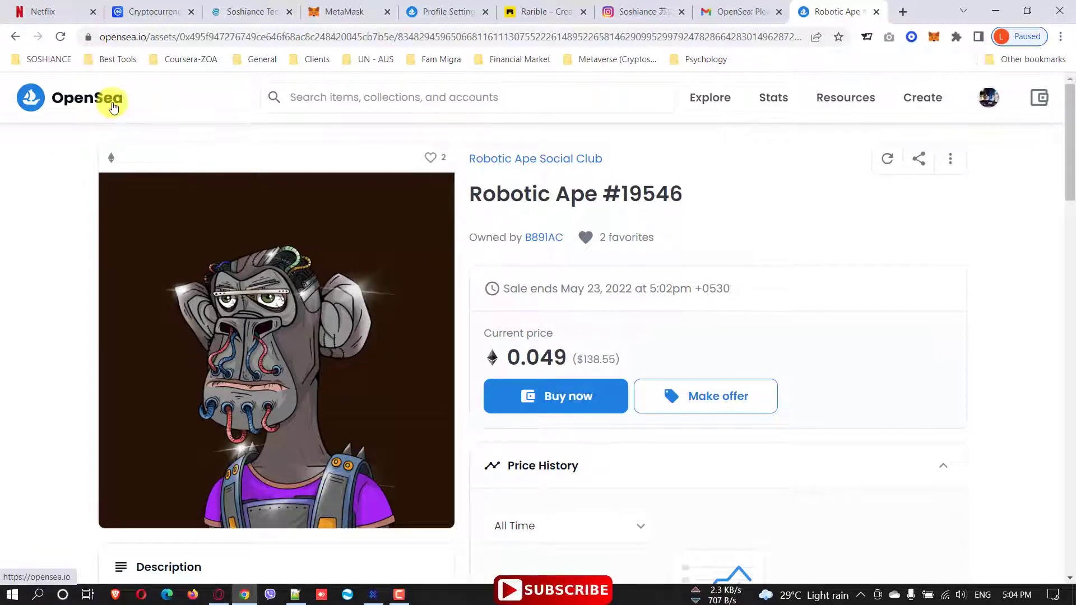
{"action": "key", "text": "alt+Left"}
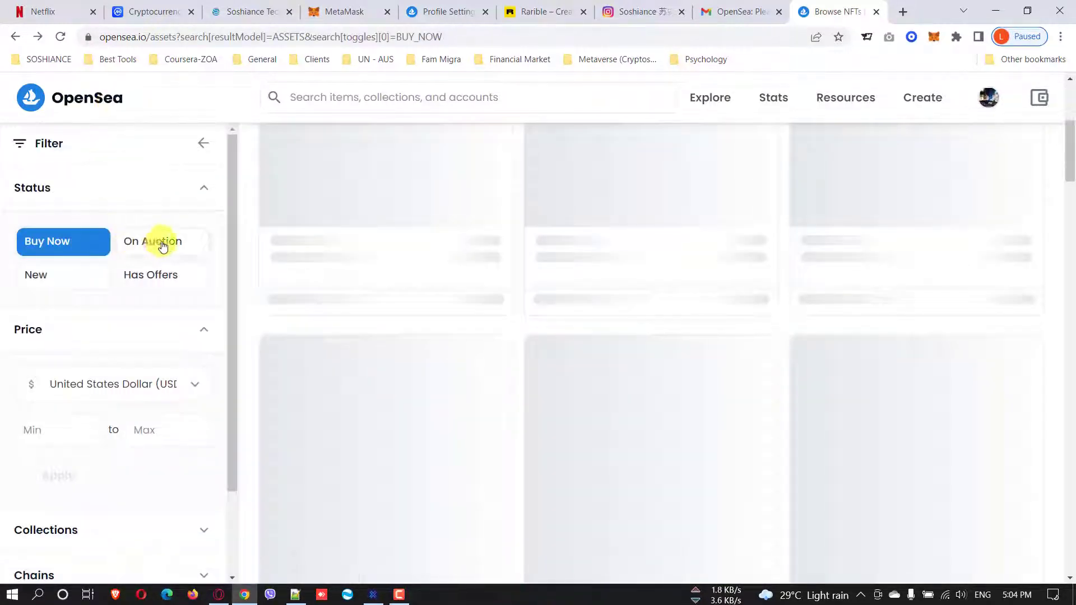
Switch the filter from Buy Now to On Auction, showing 10,793 items
{"action": "left_click", "coordinate": [163, 245]}
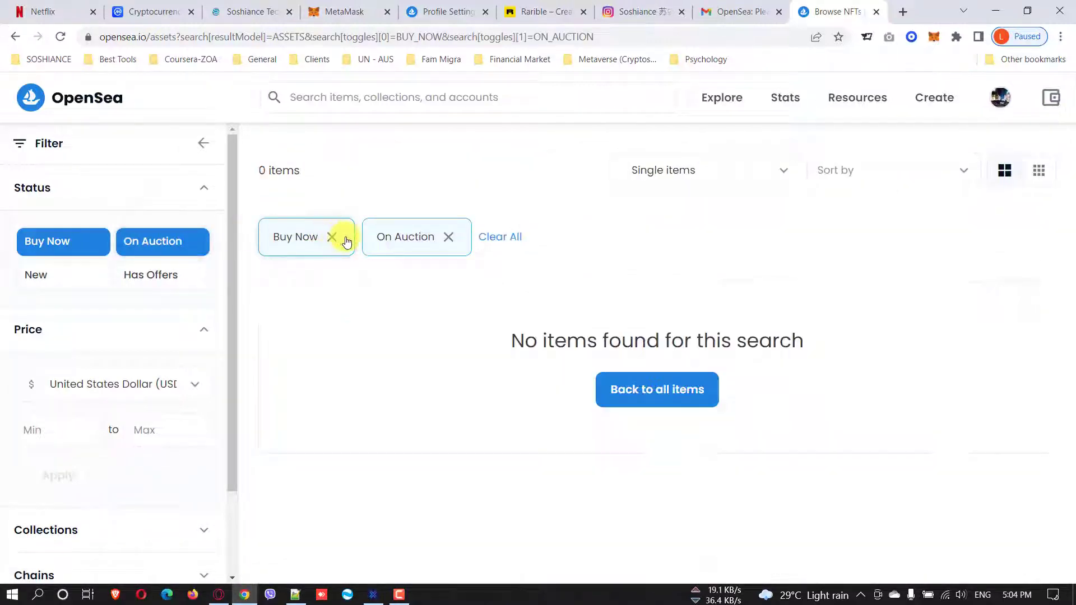
{"action": "left_click", "coordinate": [332, 237]}
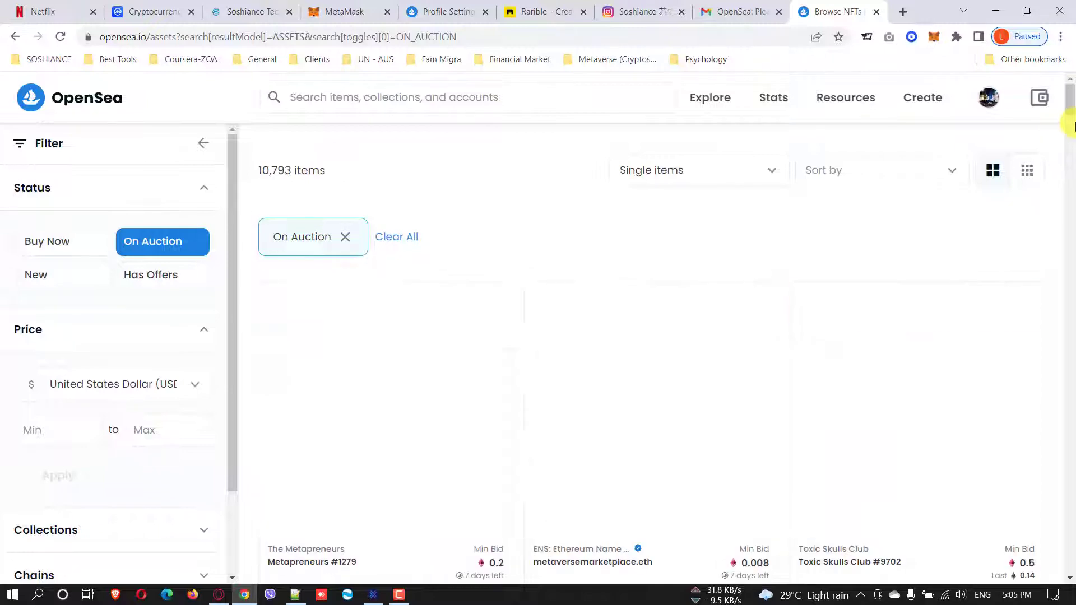
{"action": "left_click_drag", "start_coordinate": [1070, 121], "coordinate": [1071, 147]}
{"action": "scroll", "coordinate": [462, 313], "scroll_direction": "up", "scroll_amount": 7}
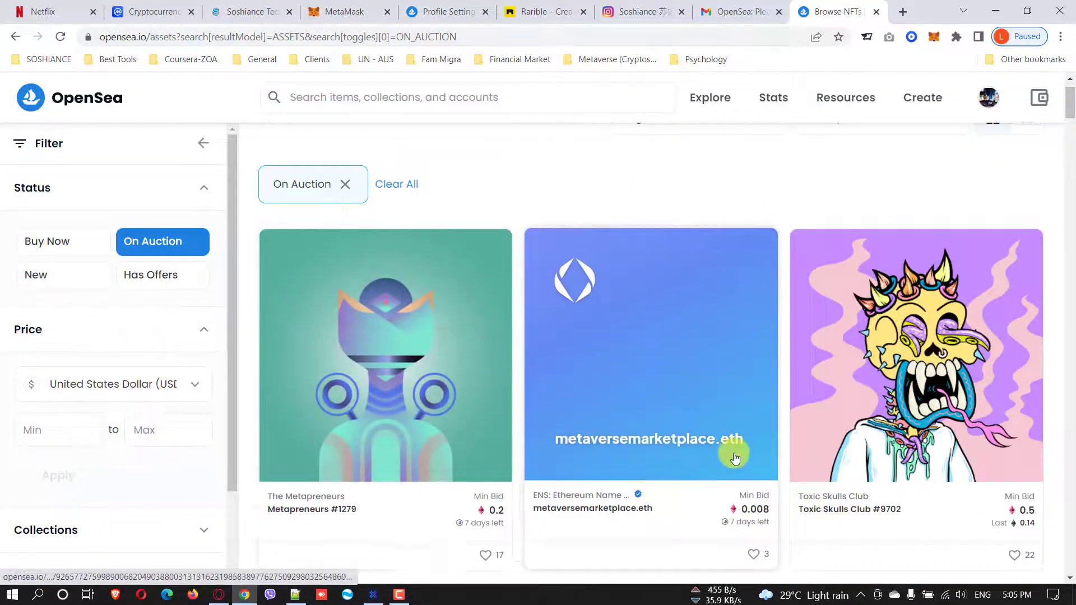
Open the Metapreneurs #1279 auction and start a bid, then dismiss the bid form
{"action": "left_click", "coordinate": [383, 398]}
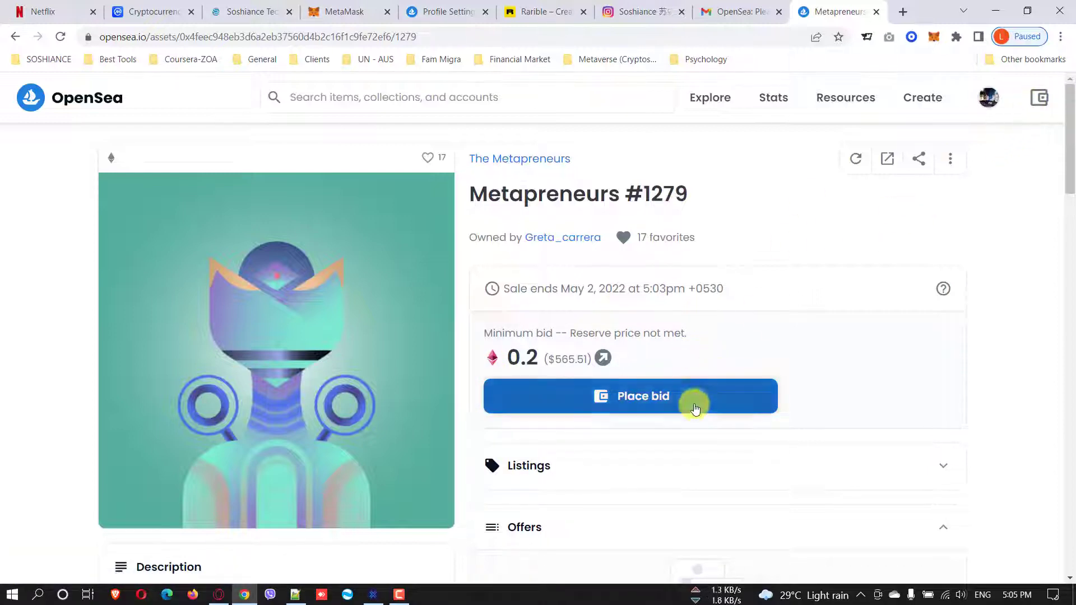
{"action": "left_click", "coordinate": [696, 405]}
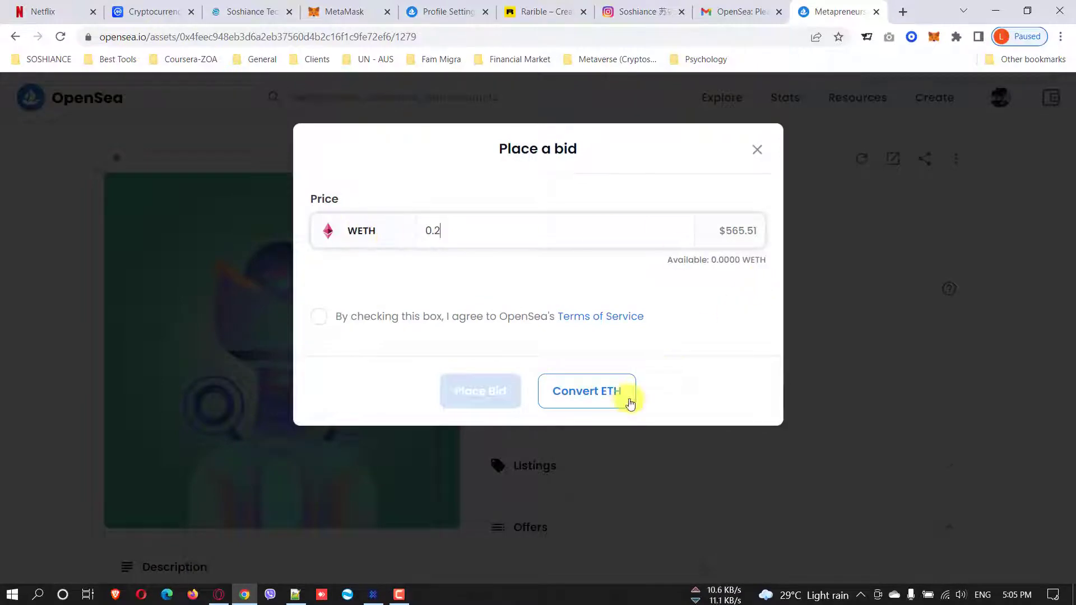
{"action": "left_click", "coordinate": [754, 148]}
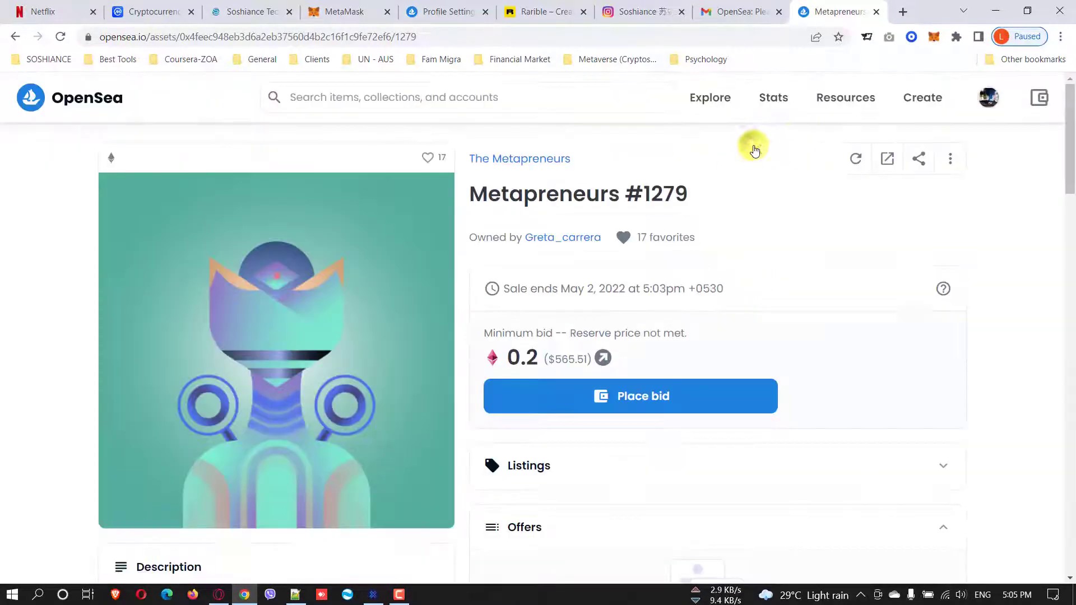
From the wallet's ETH balance, preview wrapping 0.0066 ETH into WETH, then close it
{"action": "left_click", "coordinate": [1035, 93]}
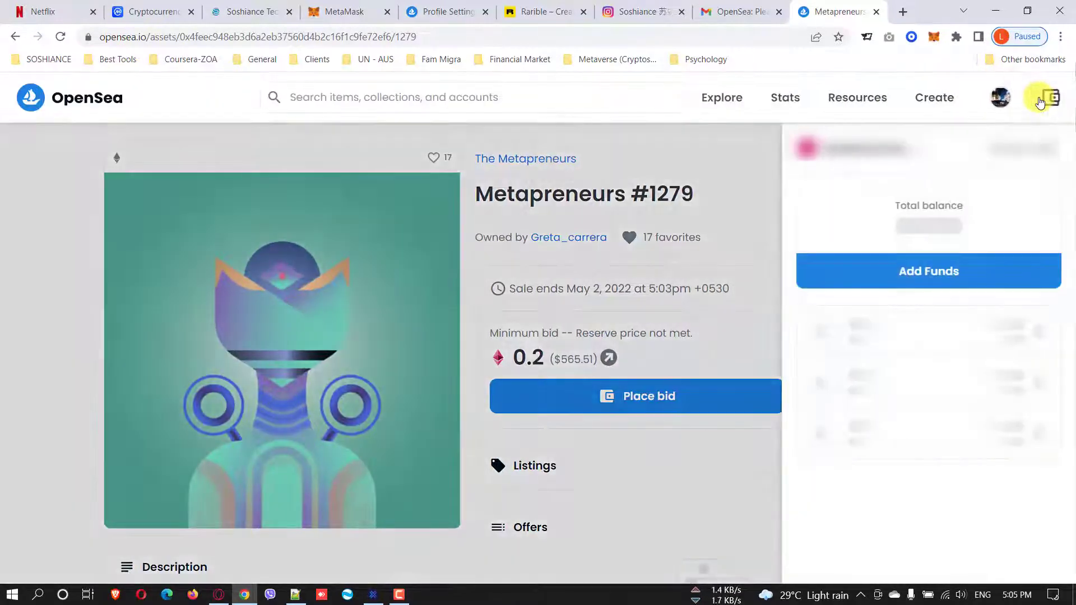
{"action": "left_click", "coordinate": [1041, 330]}
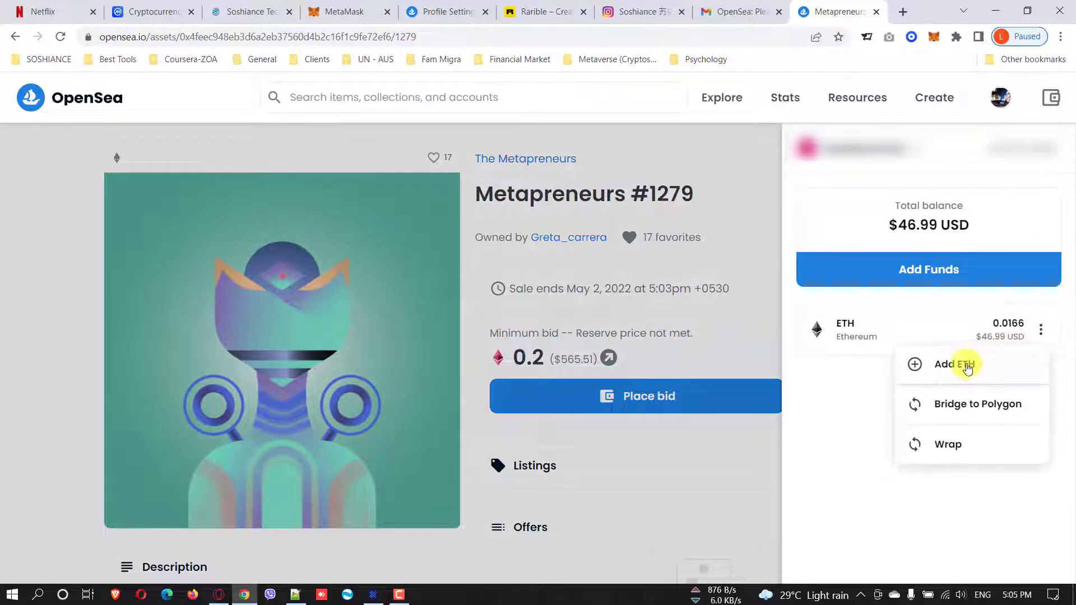
{"action": "left_click", "coordinate": [970, 452]}
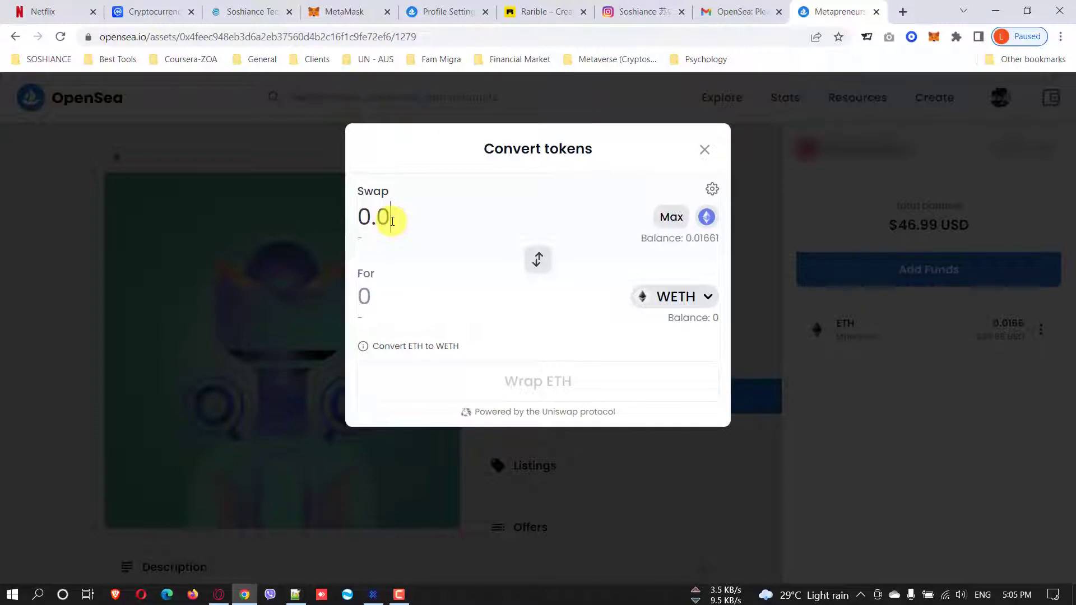
{"action": "type", "text": "0.0066"}
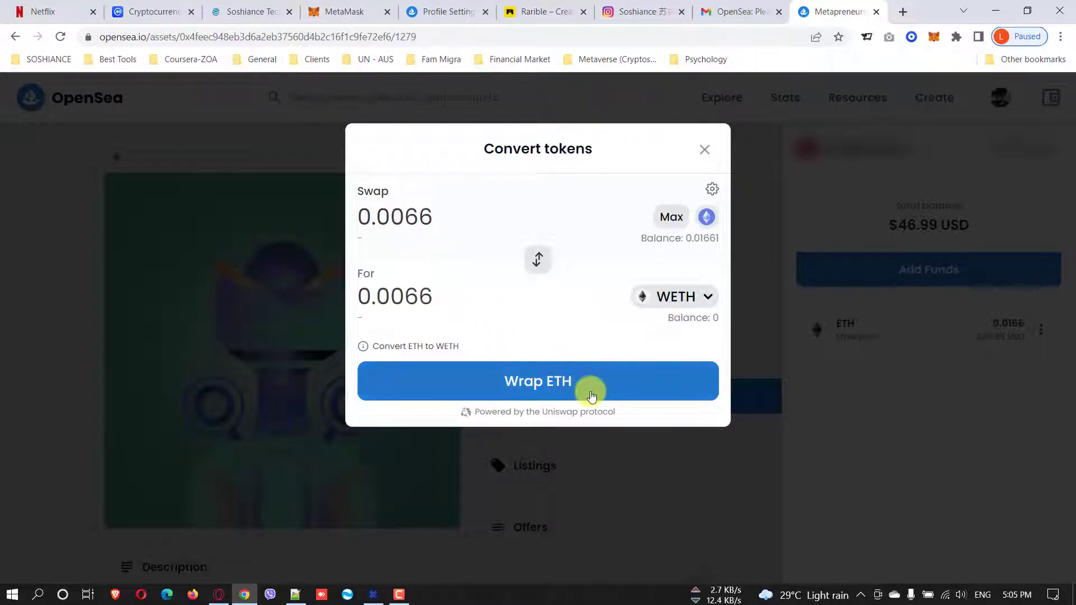
{"action": "left_click", "coordinate": [707, 152]}
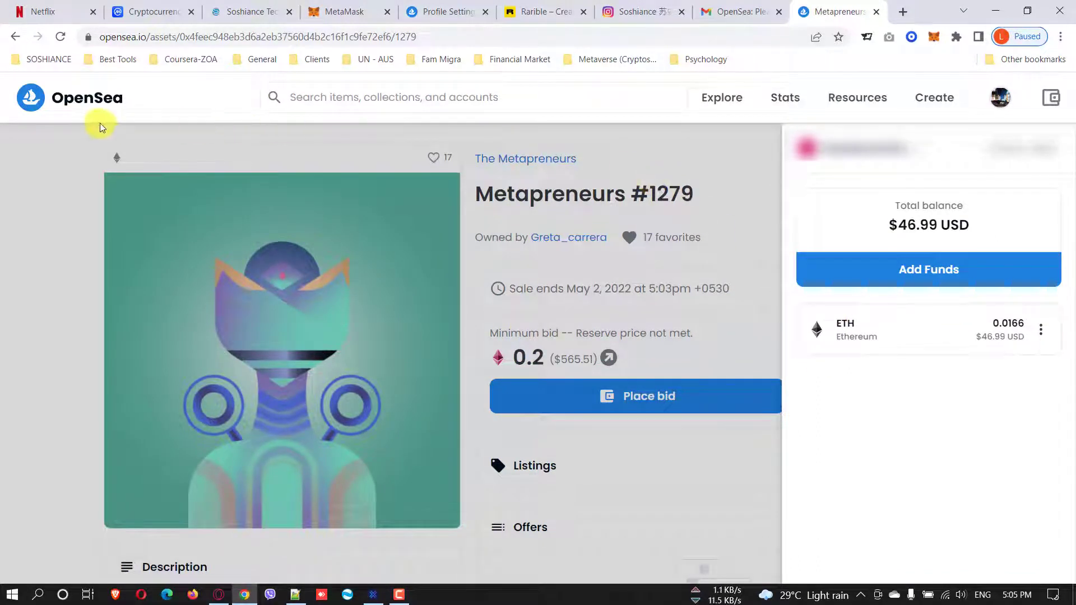
Return to the OpenSea homepage and scroll to the top collections ranking led by Moonbirds
{"action": "left_click", "coordinate": [89, 99]}
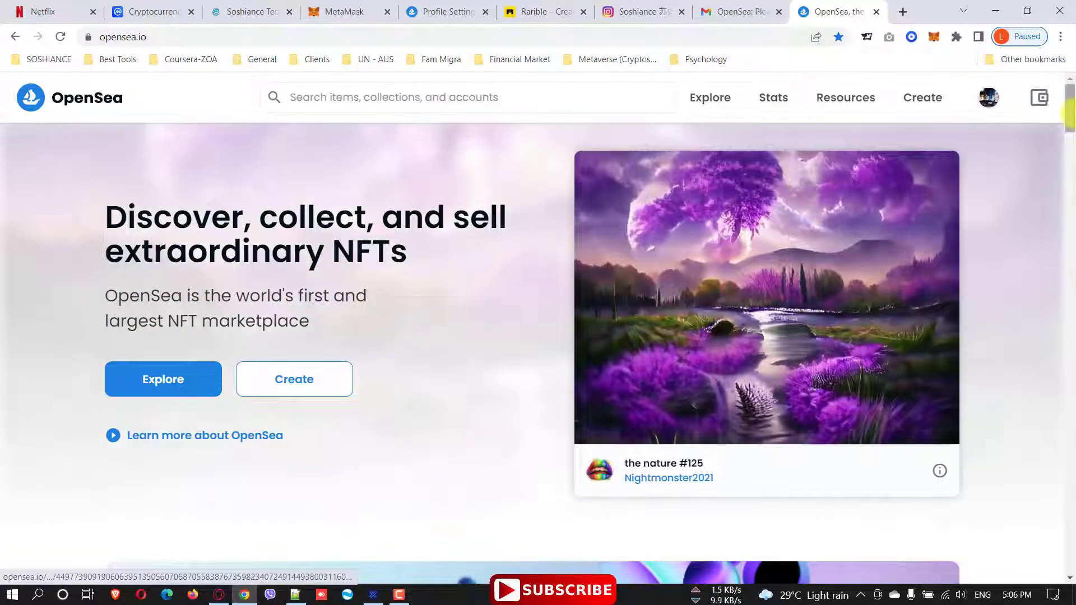
{"action": "mouse_move", "coordinate": [1068, 115]}
{"action": "left_mouse_down"}
{"action": "mouse_move", "coordinate": [1068, 168]}
{"action": "mouse_move", "coordinate": [1058, 100]}
{"action": "left_mouse_up"}
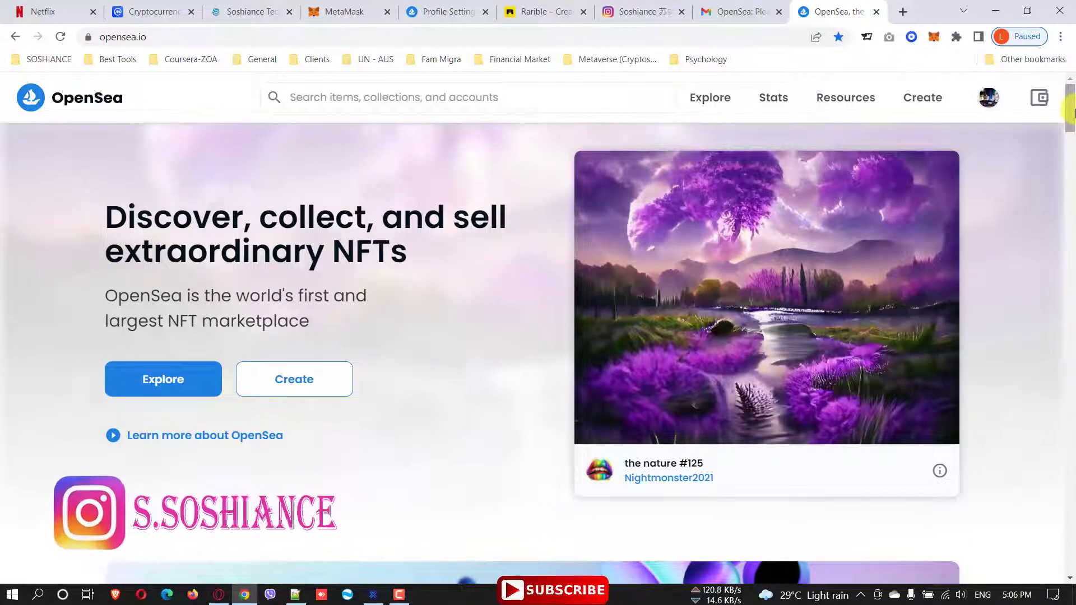
{"action": "left_click_drag", "start_coordinate": [1070, 112], "coordinate": [1072, 229]}
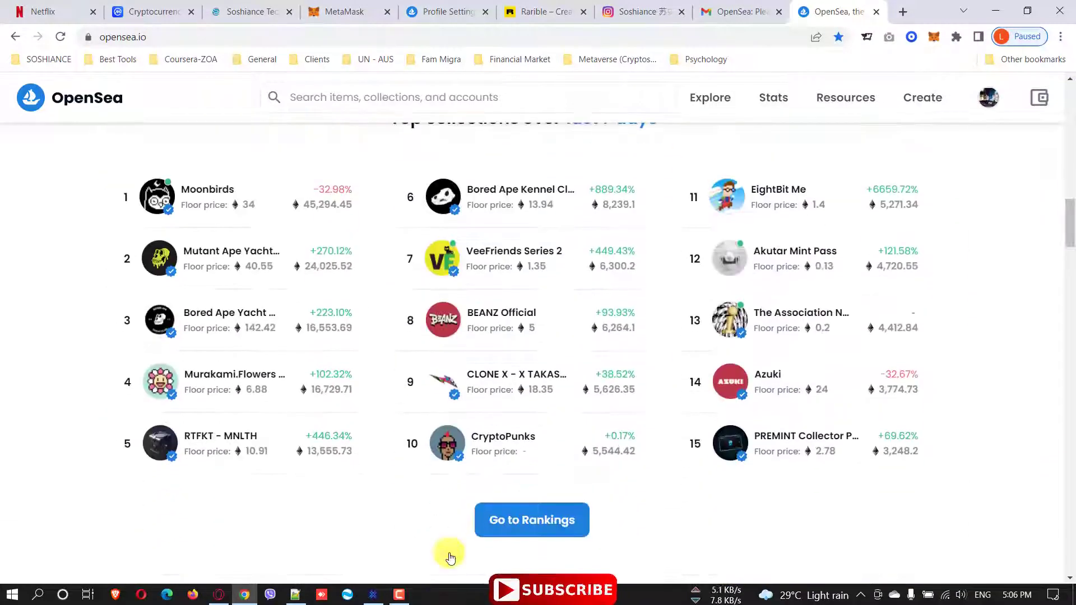